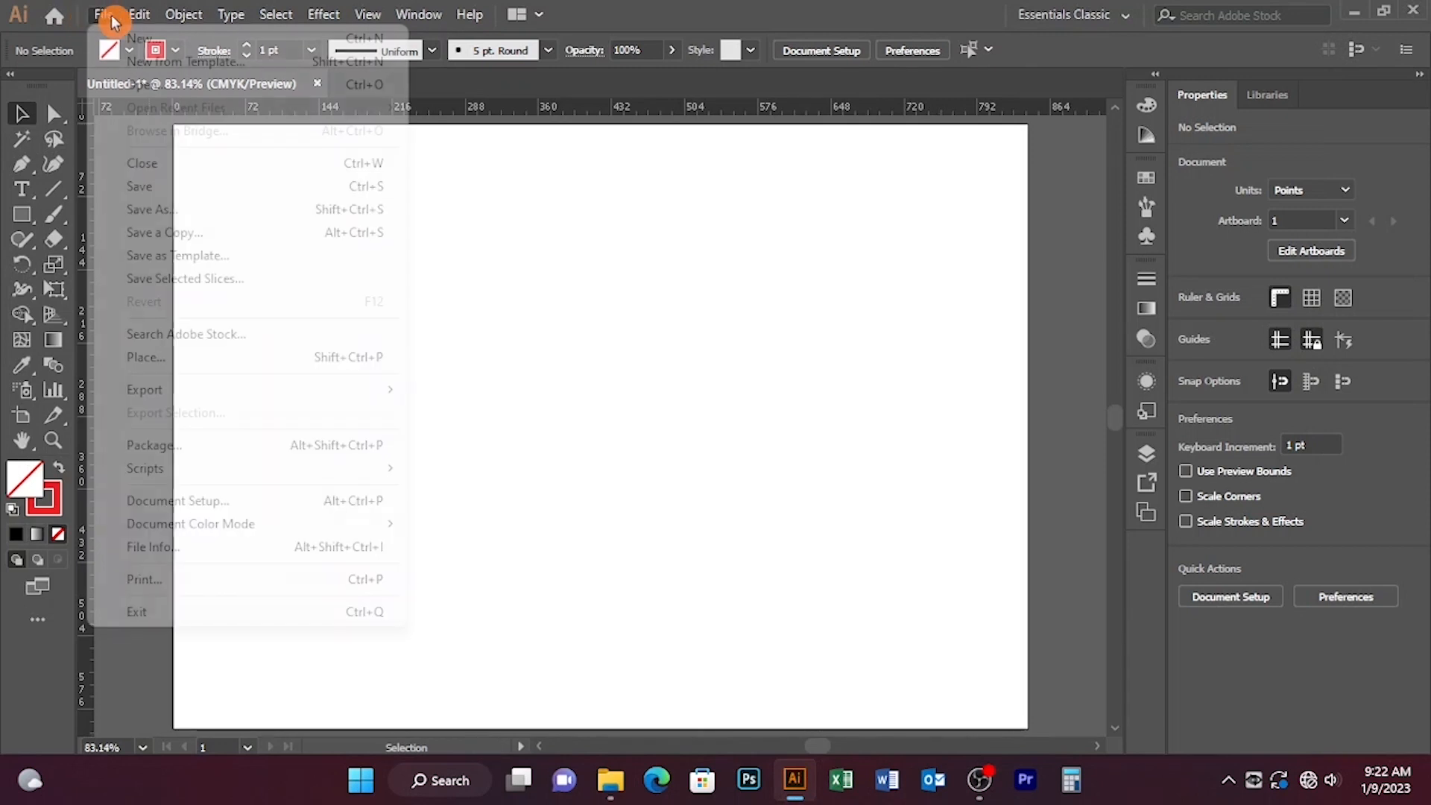
Step: Place the image 2d from the Pack folder onto the artboard
click(176, 356)
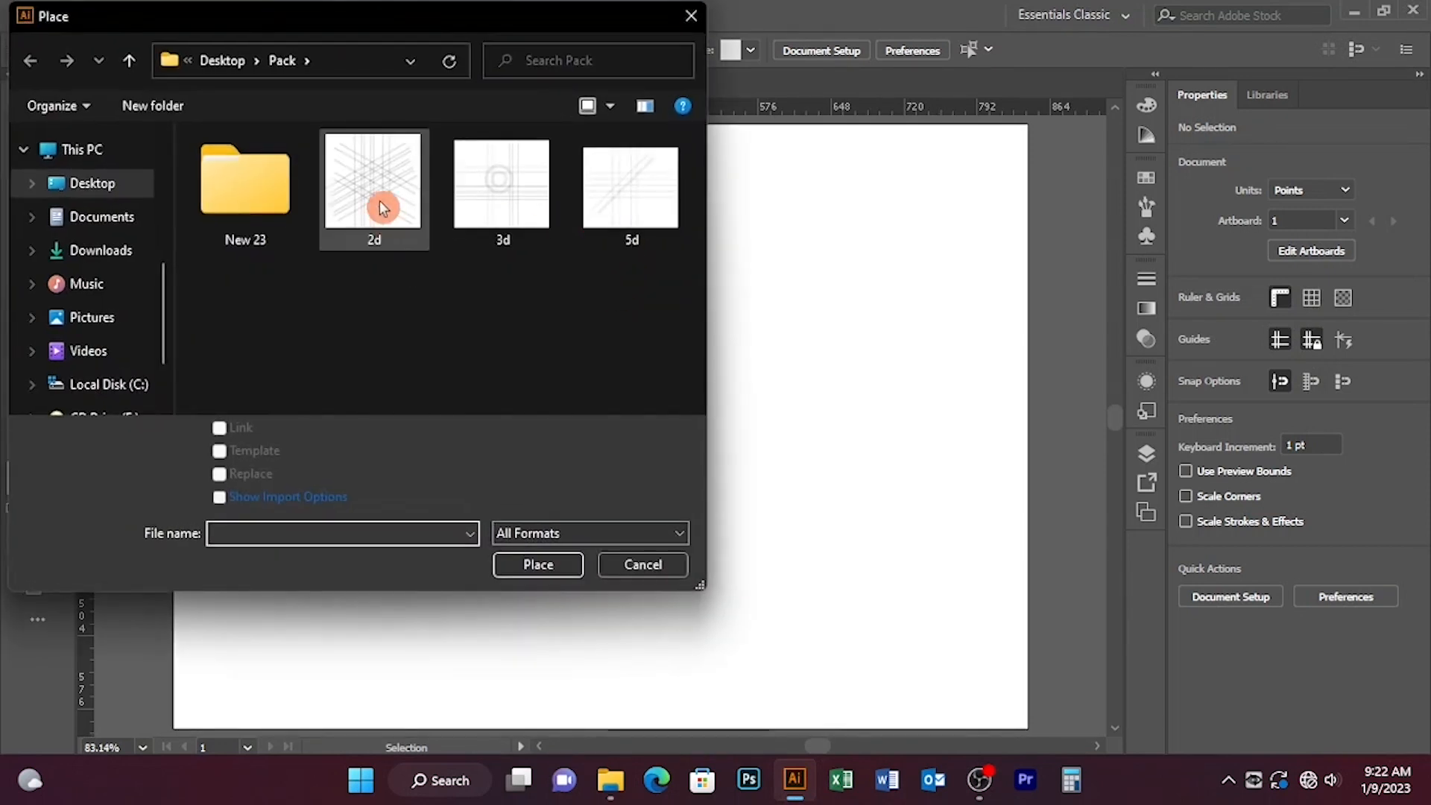
double_click(380, 187)
click(453, 287)
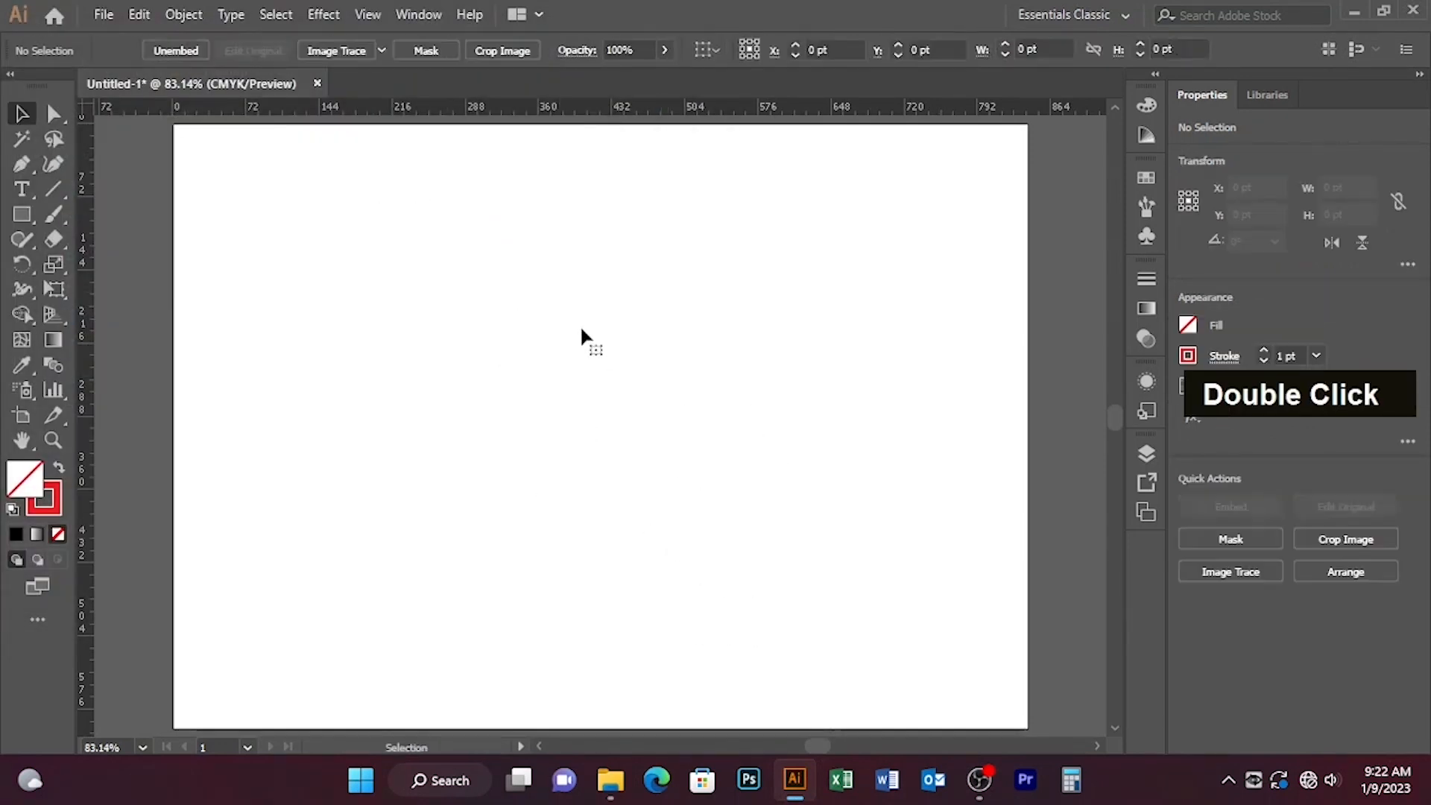
drag(690, 395, 507, 249)
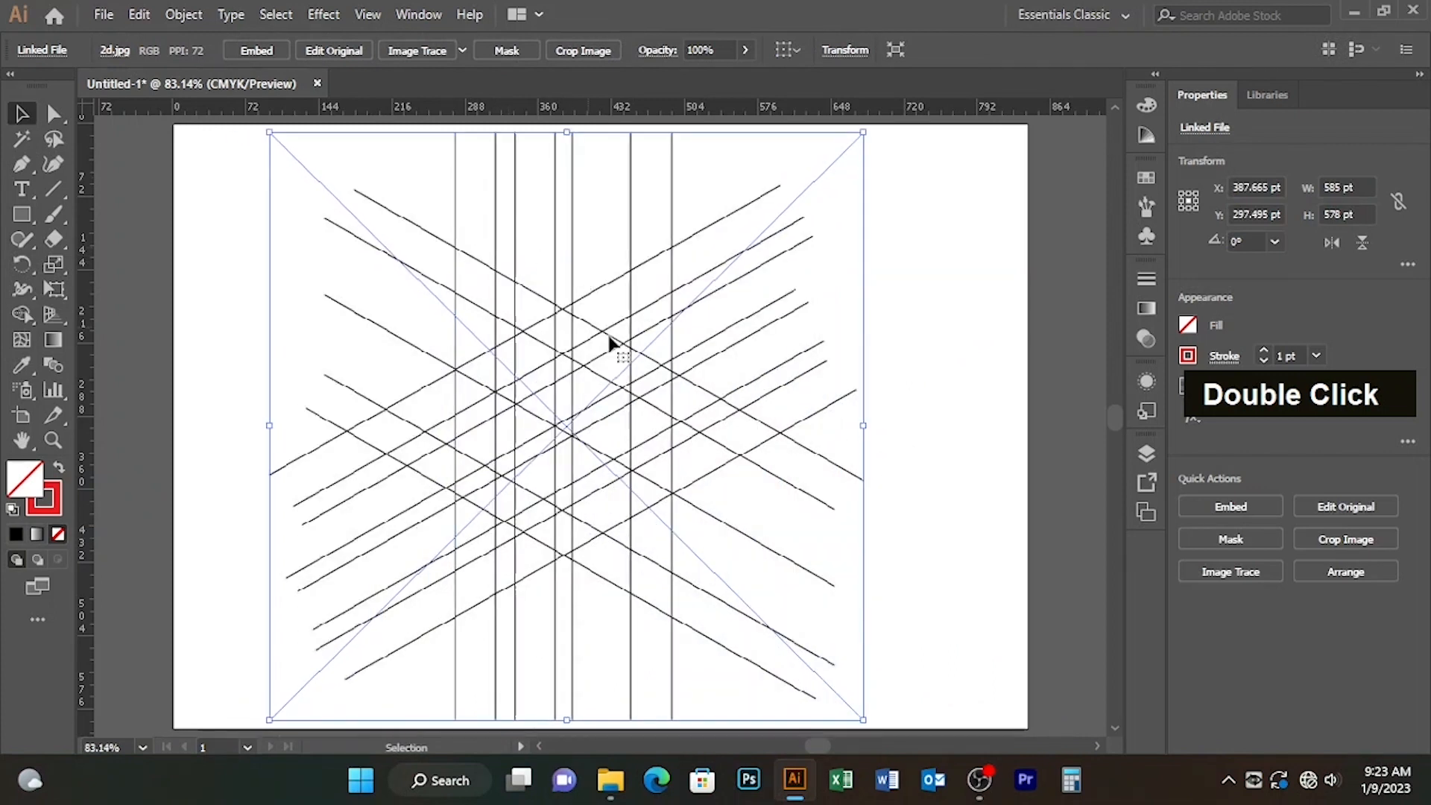
Step: Scale the placed line image proportionally to about 399 × 394 pt, centre it roughly on the artboard and lock it
drag(865, 132, 802, 220)
drag(560, 343, 595, 354)
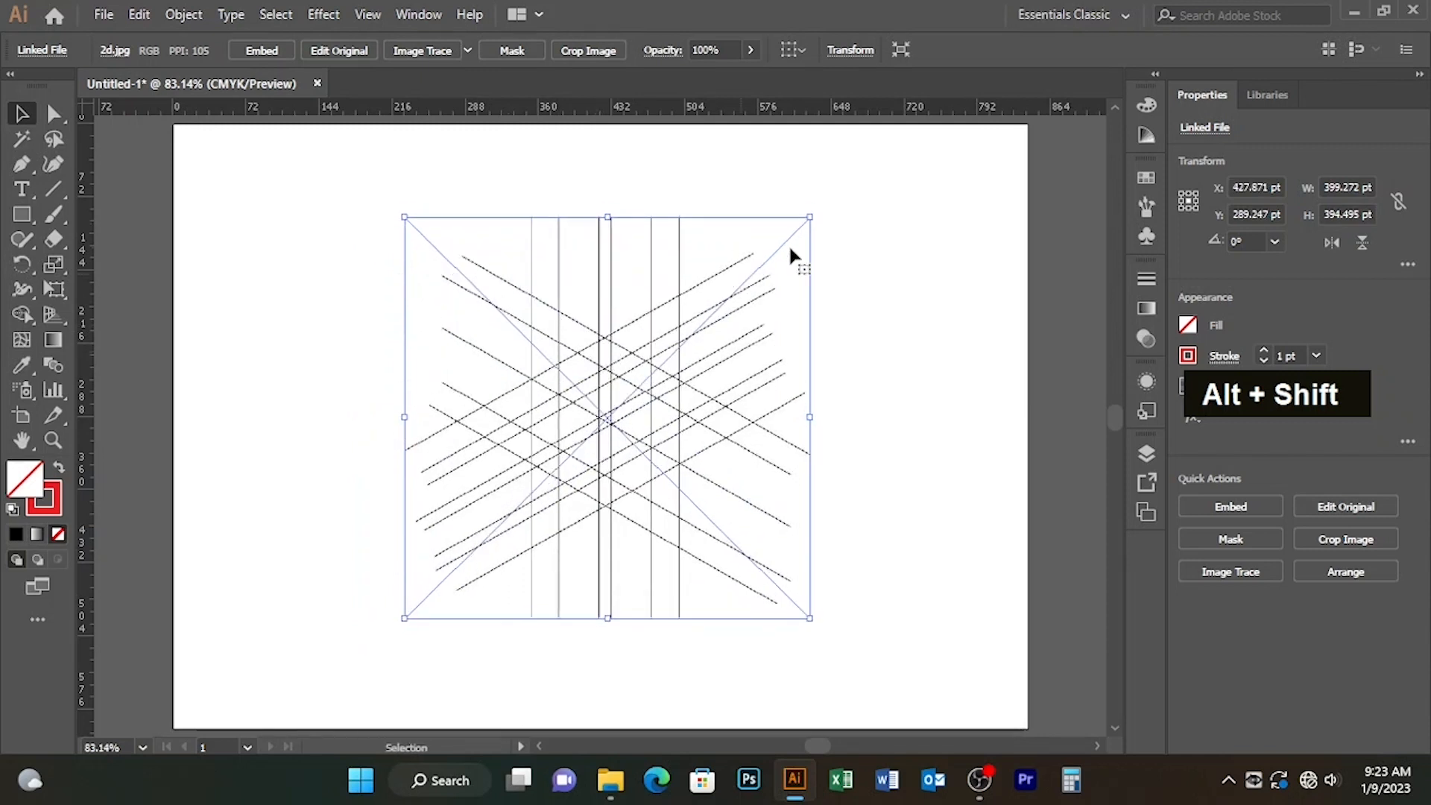
click(211, 15)
mouse_move(268, 134)
click(608, 134)
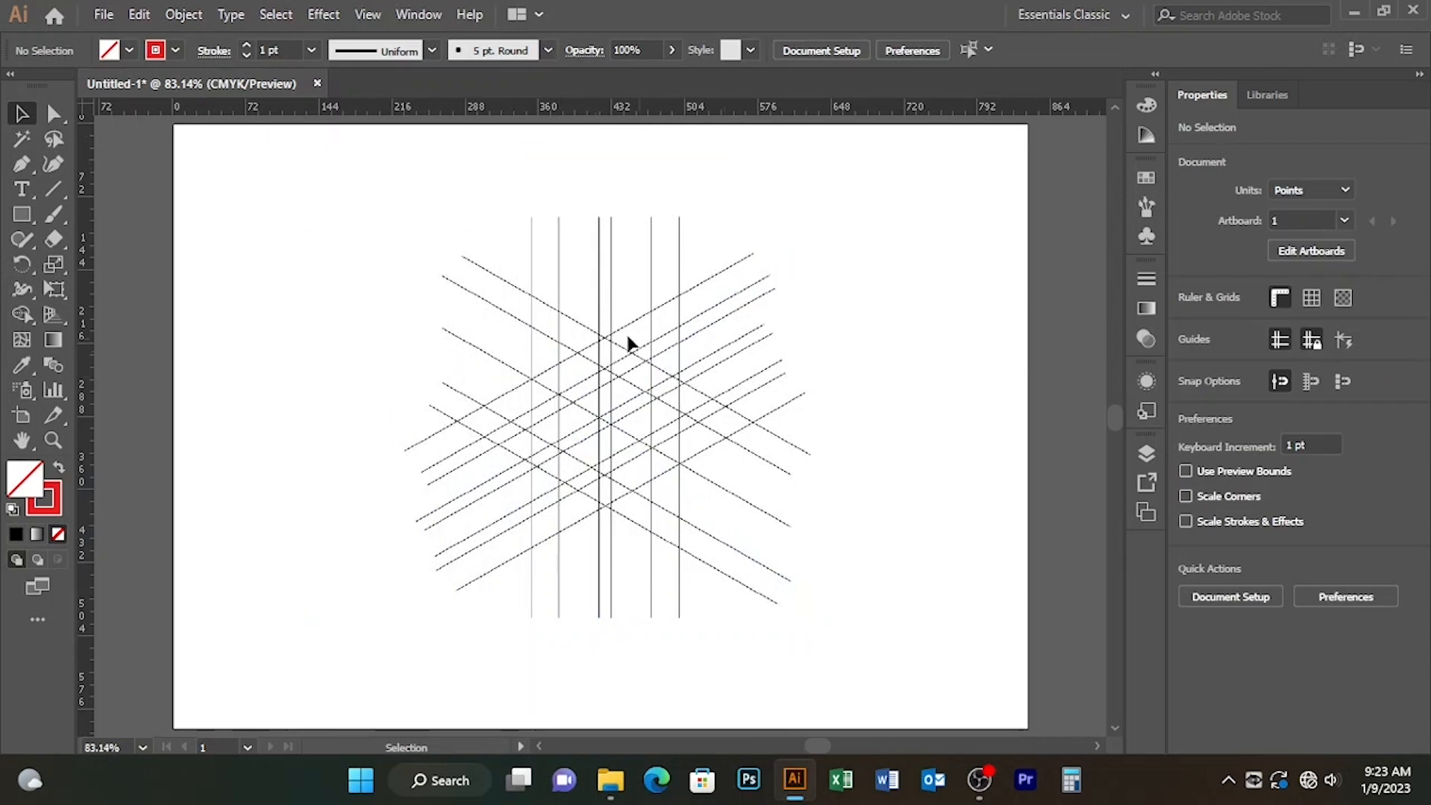
Step: Draw a vertical line about 419 pt long over the leftmost vertical guide line of the image
key(ctrl+equal)
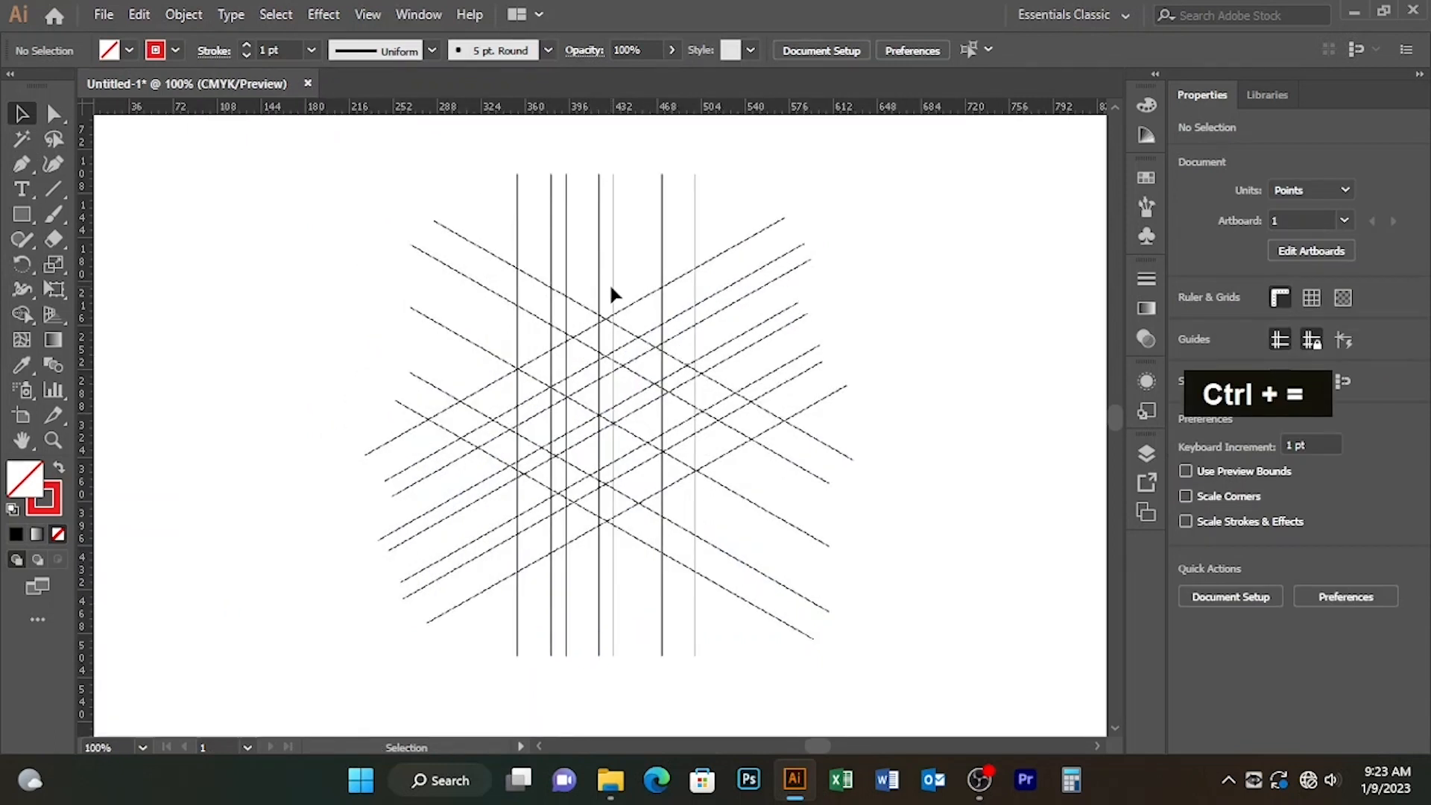
click(52, 190)
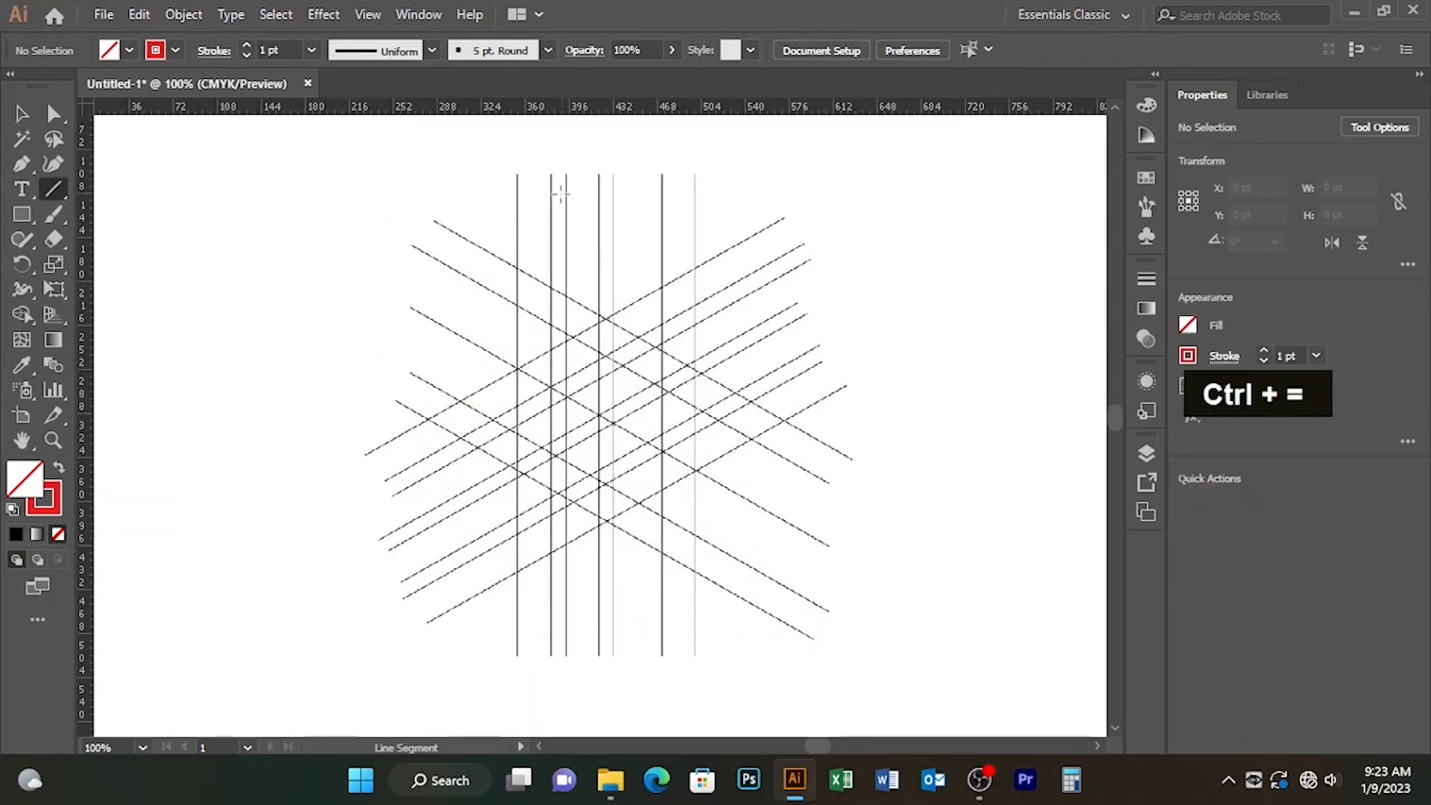
key(shift)
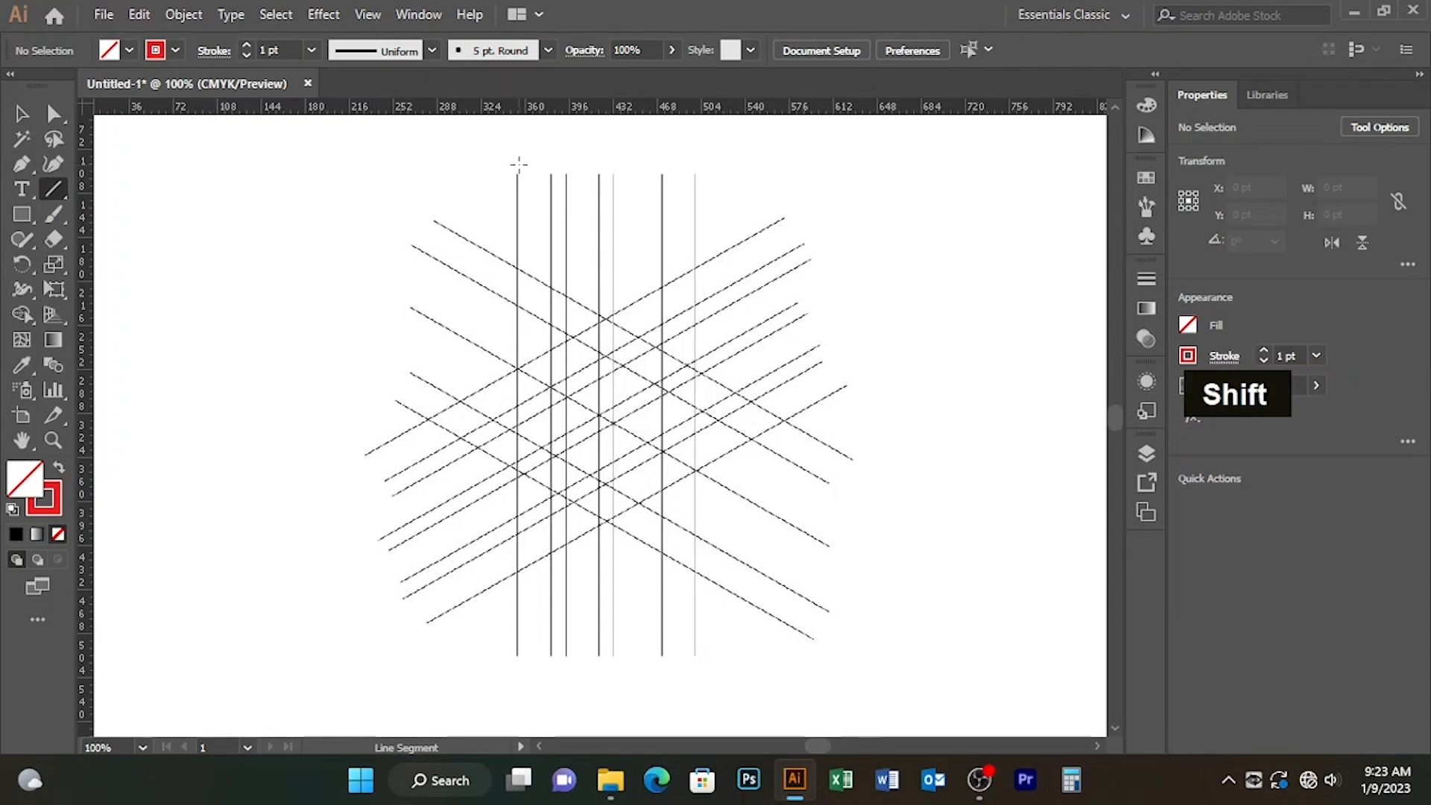
drag(517, 159, 520, 281)
drag(519, 673, 518, 672)
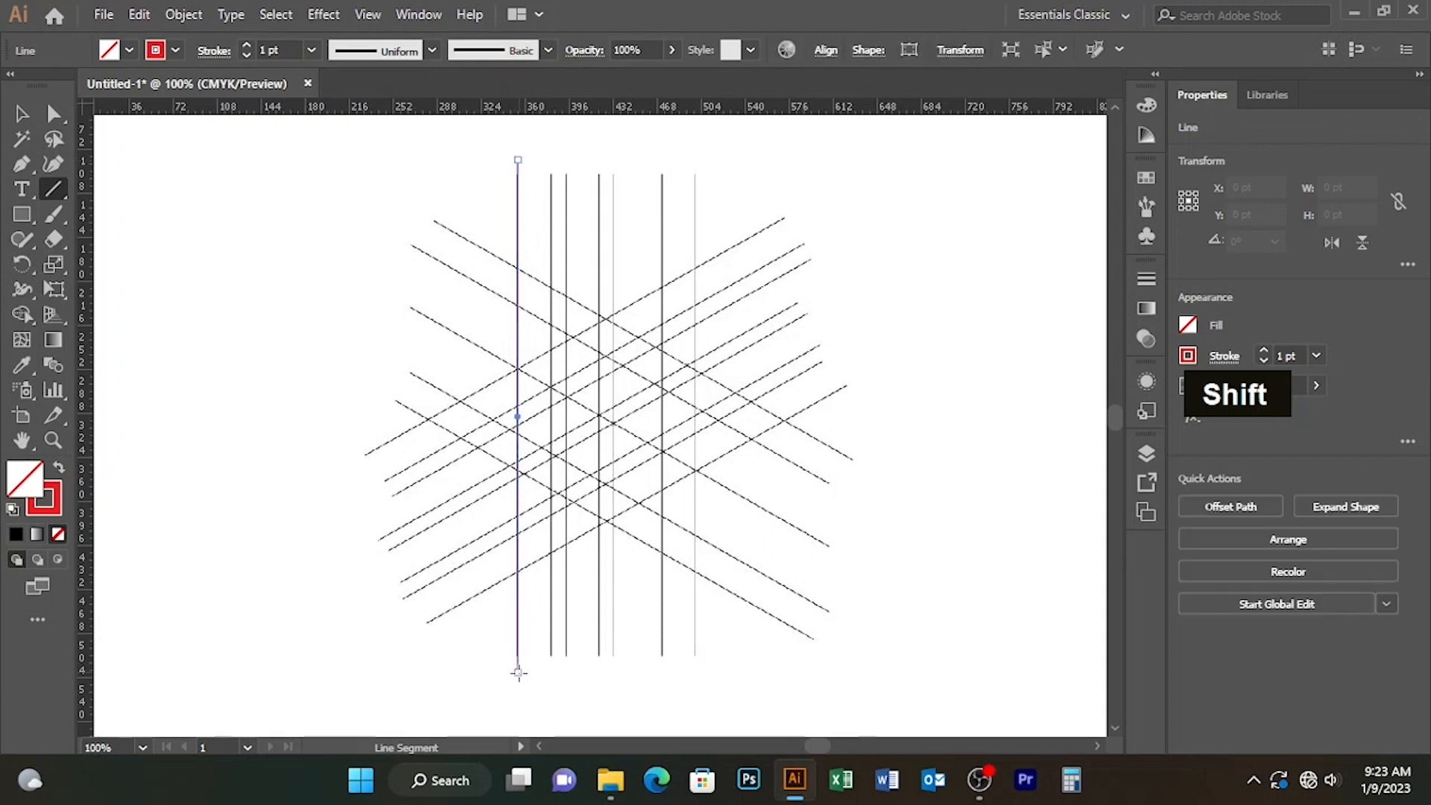
Step: Duplicate the red vertical line onto each of the six remaining vertical guide lines, keeping the copies level
click(22, 113)
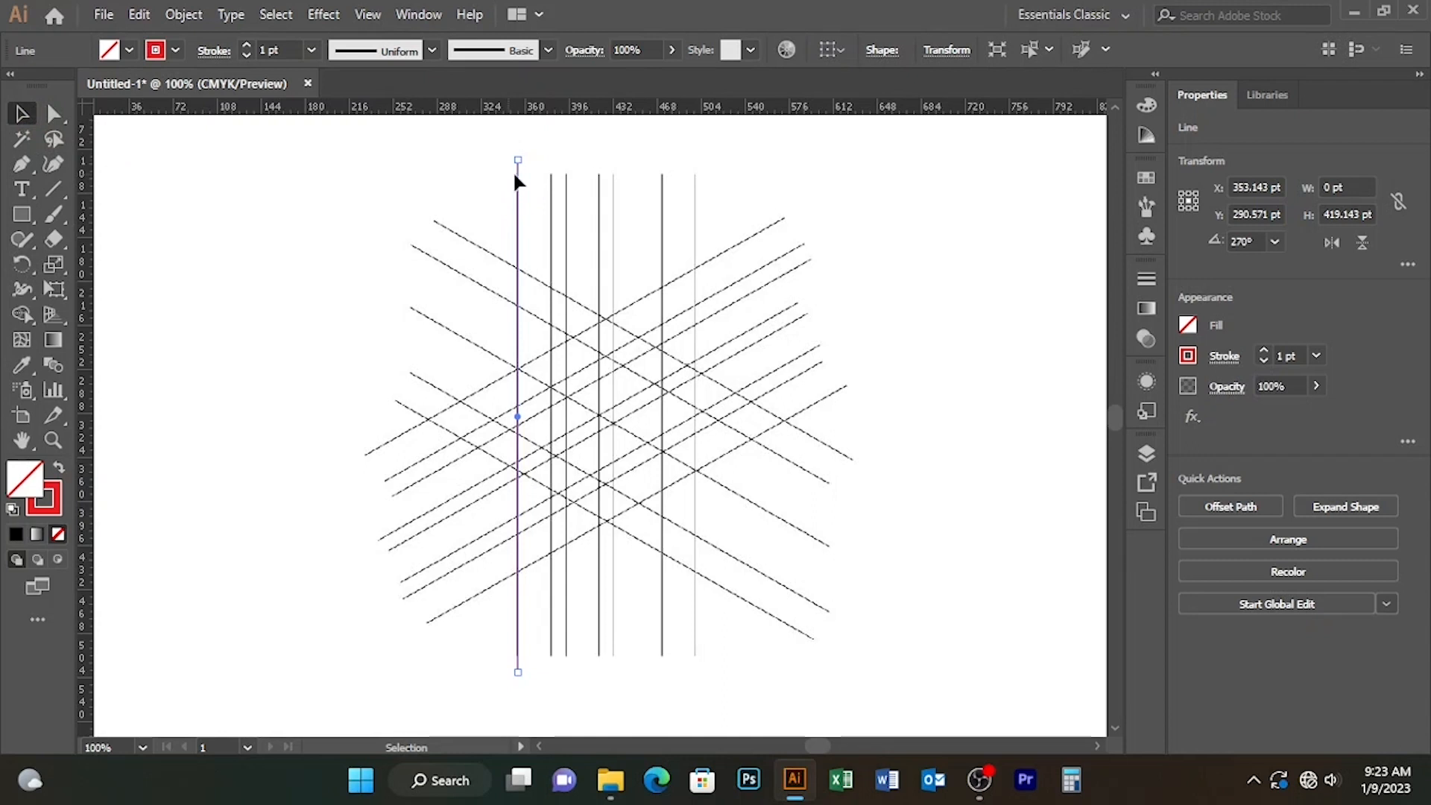
drag(518, 181, 550, 182)
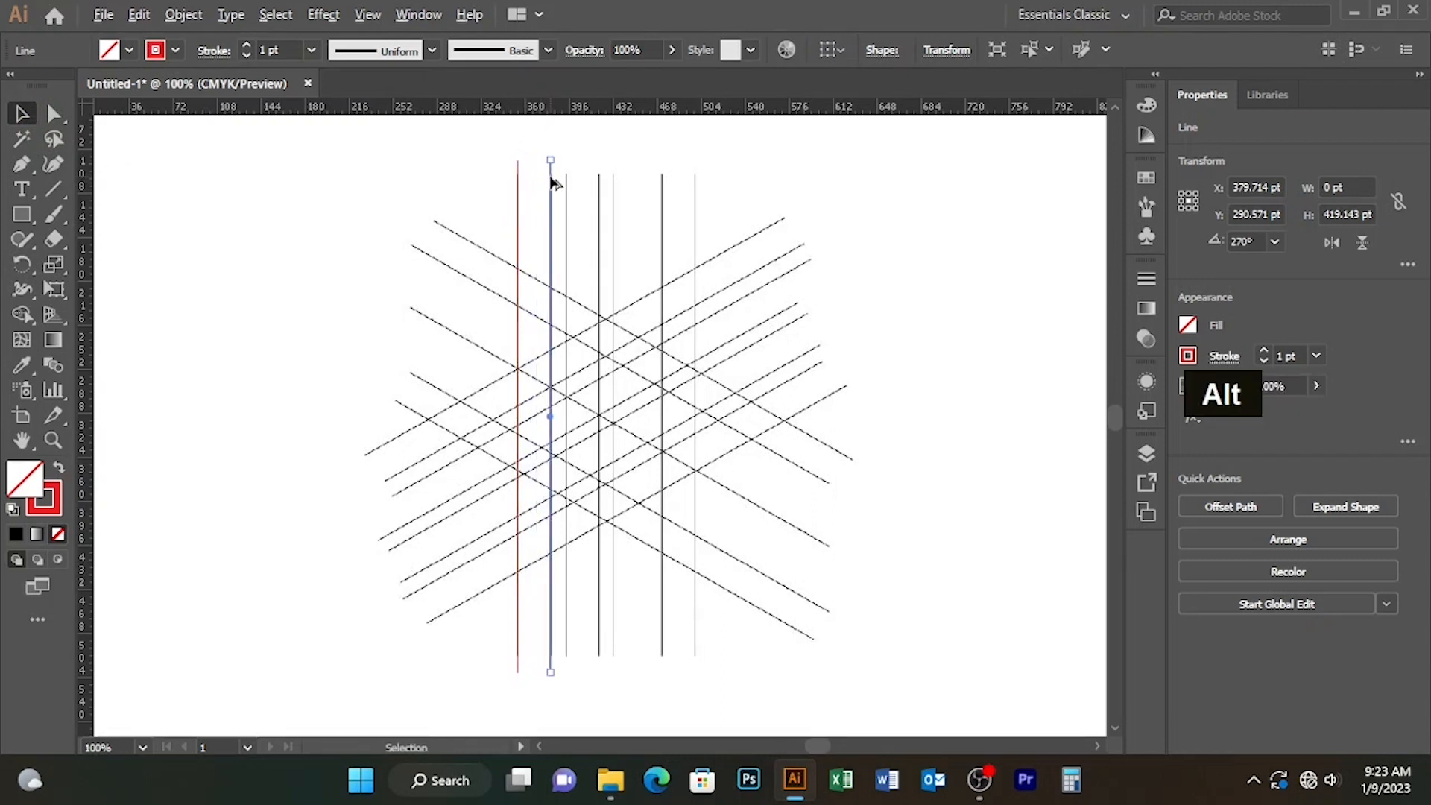
key(Right)
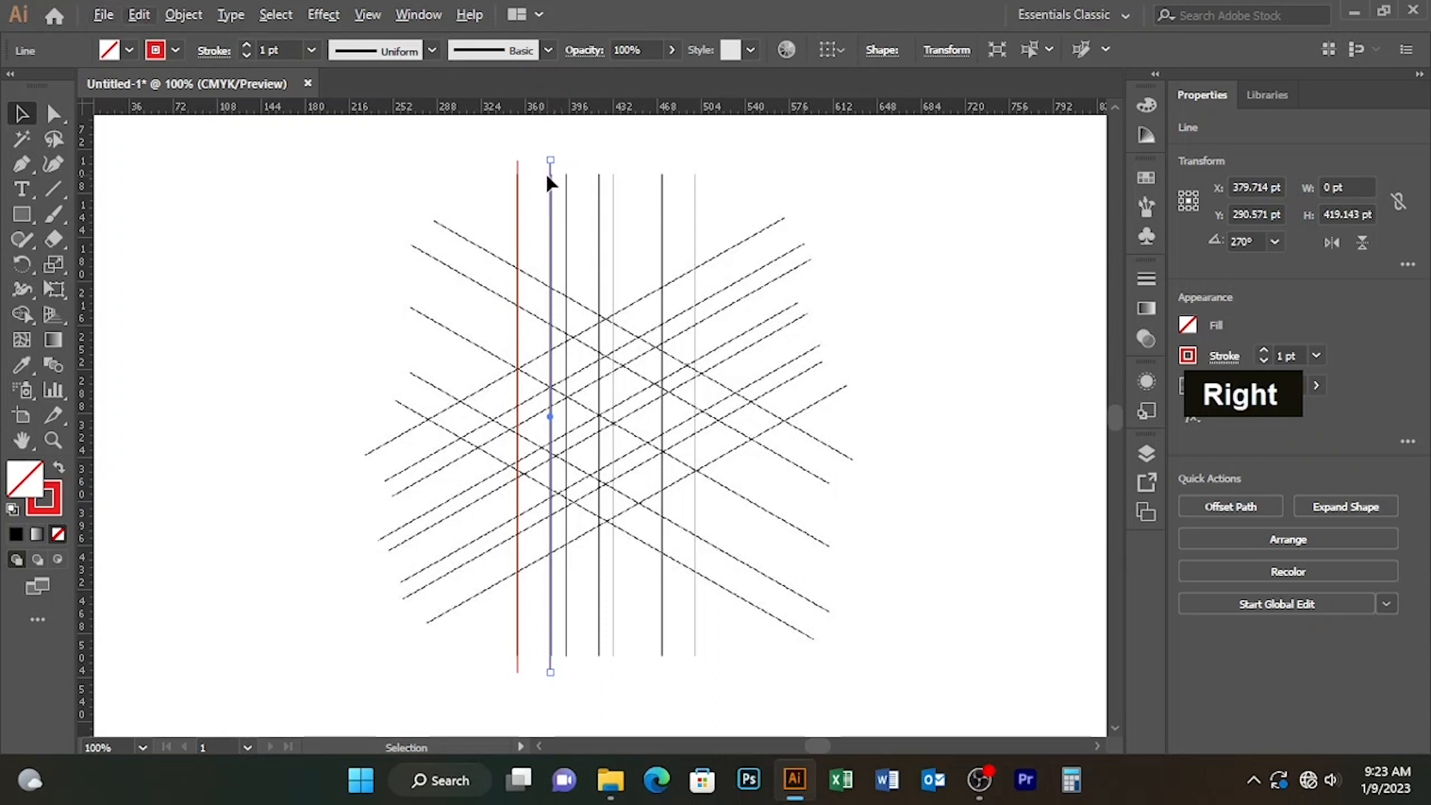
key(alt)
drag(553, 192, 604, 181)
key(Right)
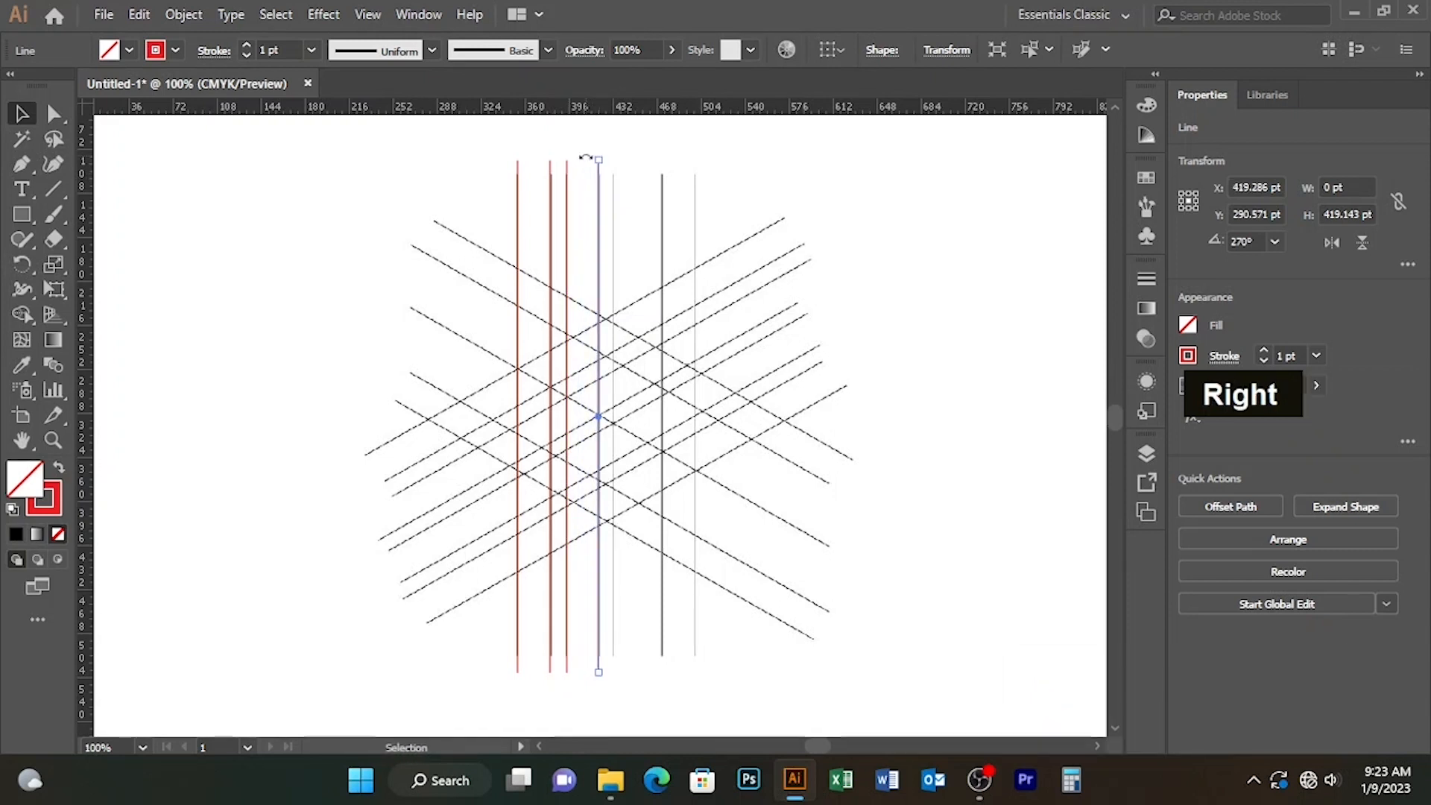
drag(603, 191, 696, 195)
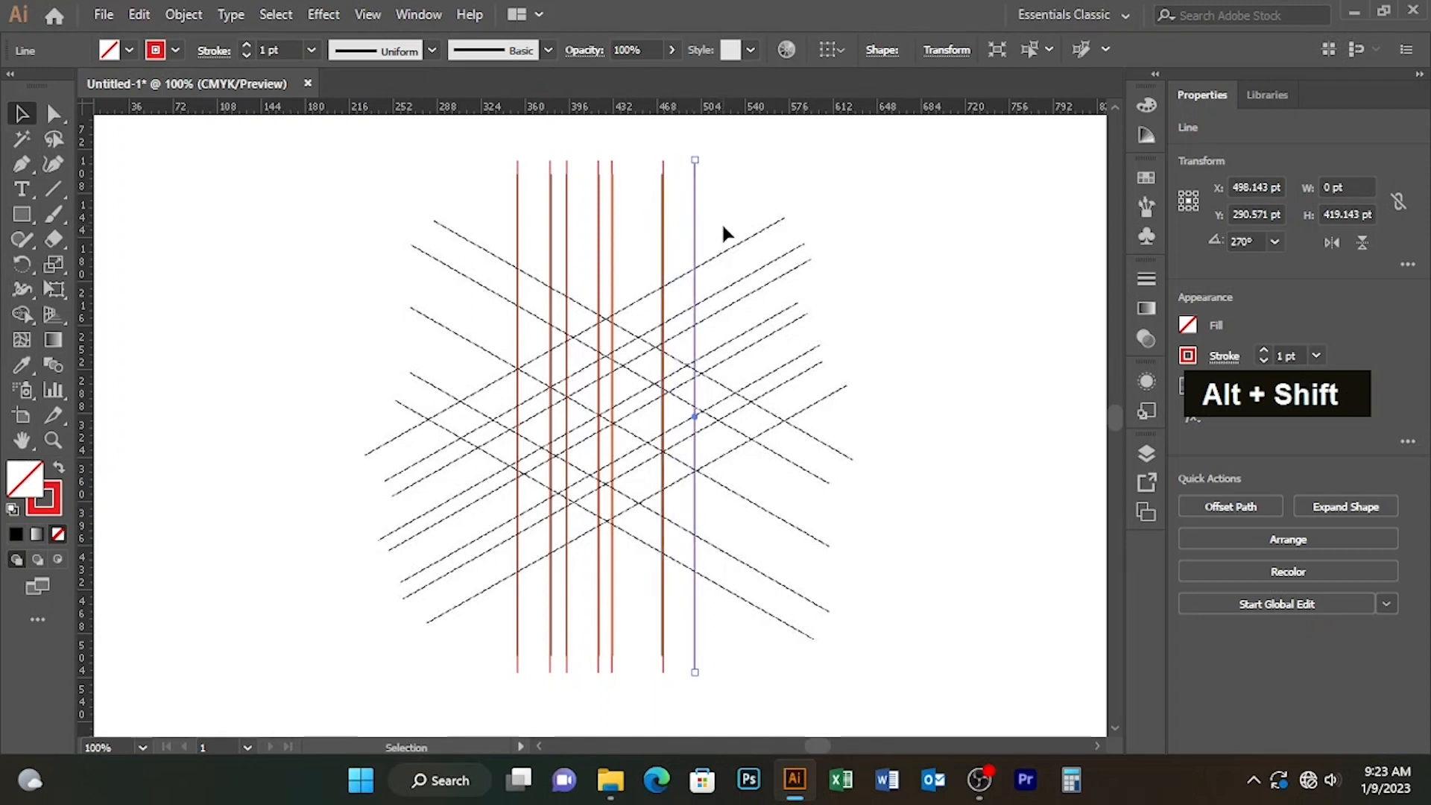
Step: Make a rotated copy of the rightmost vertical line at about 149° and move it near the uppermost descending diagonal guide
double_click(21, 264)
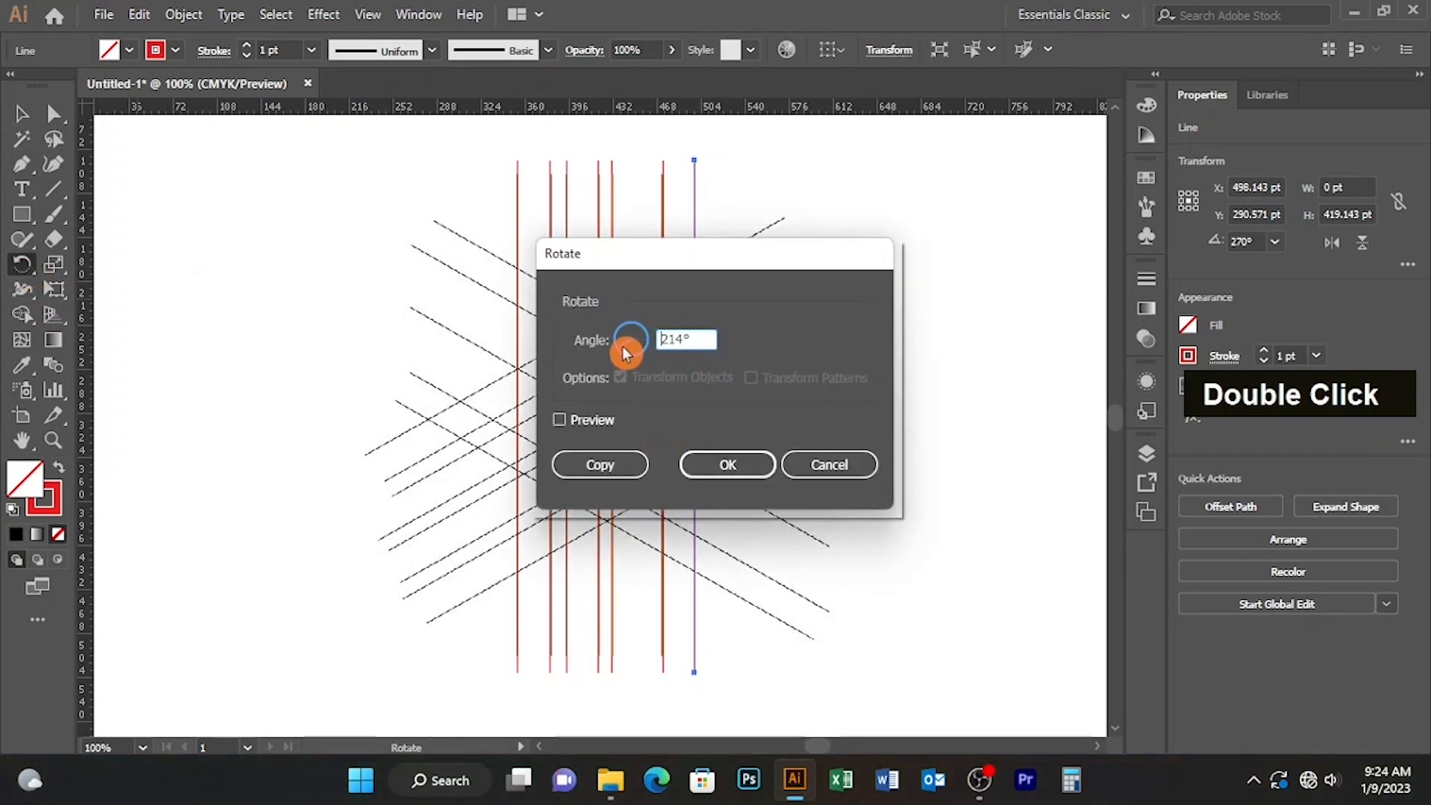
click(600, 465)
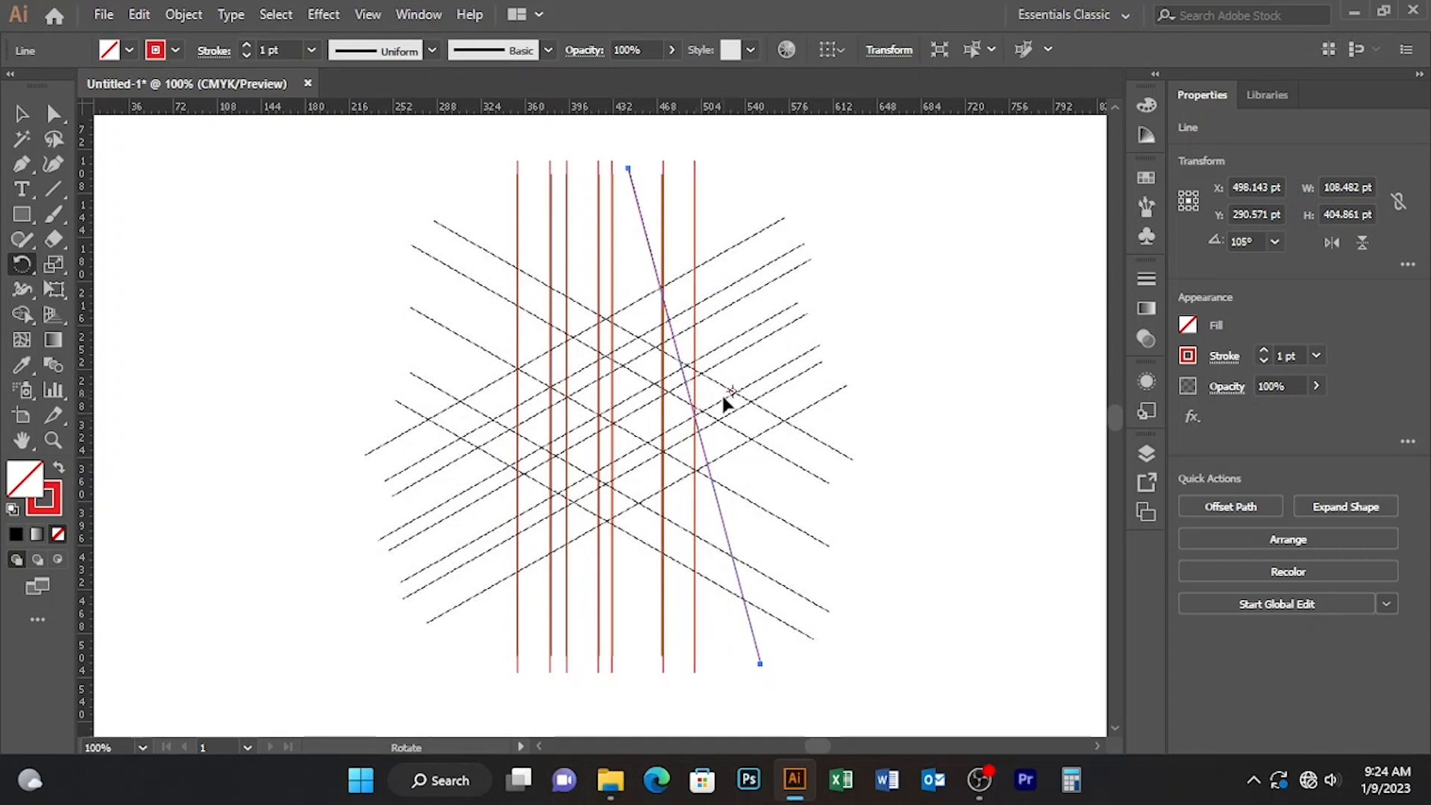
drag(707, 463, 750, 438)
click(54, 113)
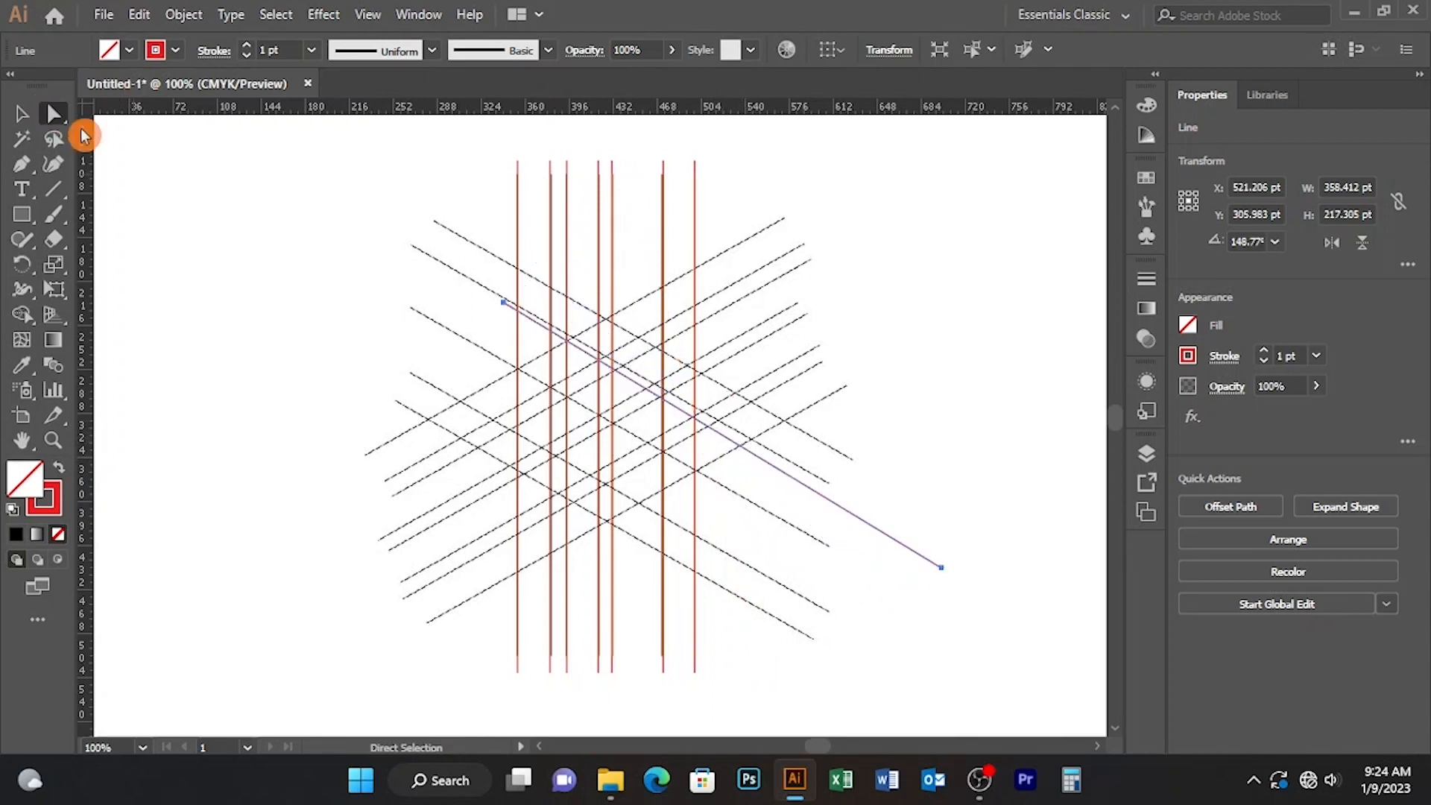
drag(724, 437, 641, 342)
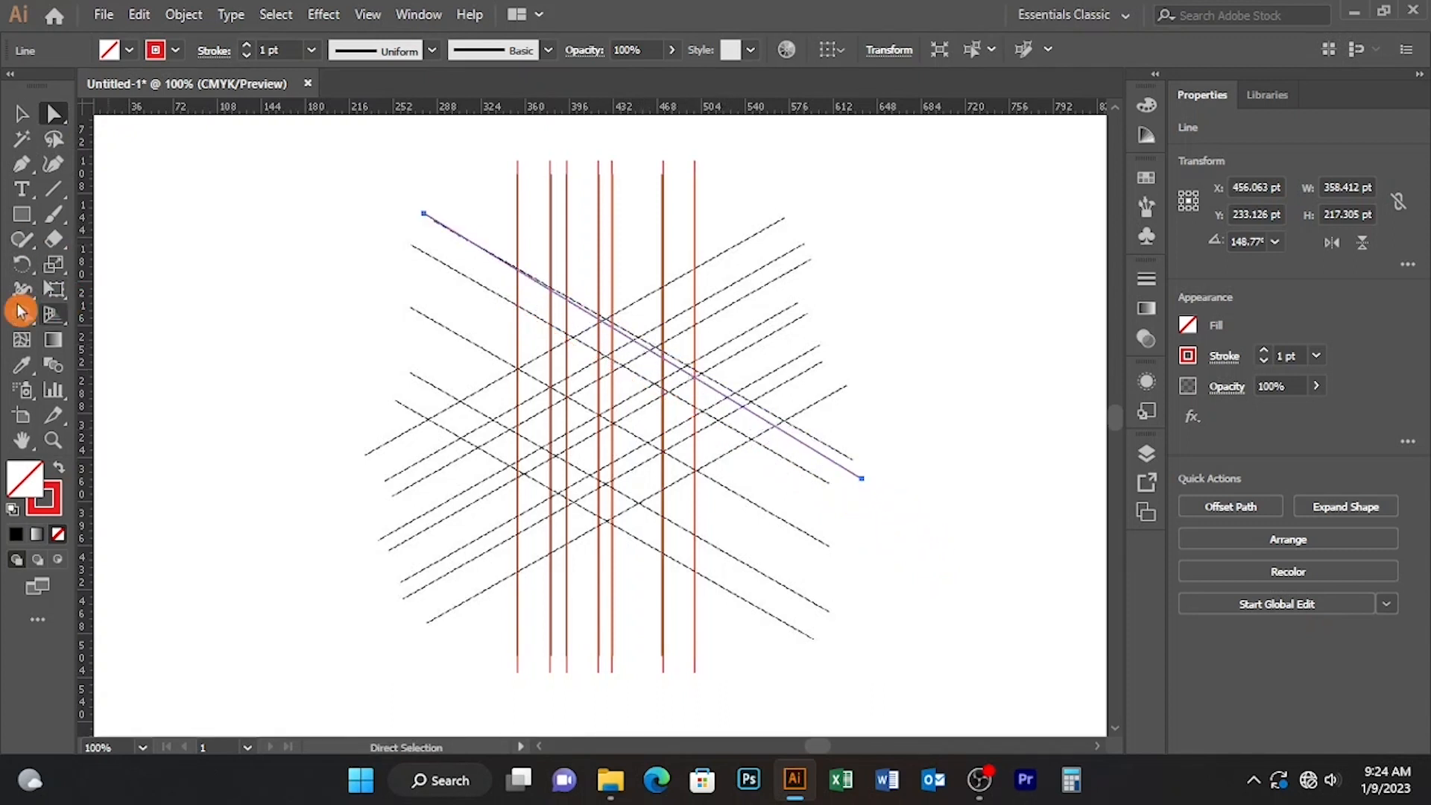
Step: Rotate the diagonal line to about 150° and shift it exactly onto the uppermost descending guide line
click(22, 265)
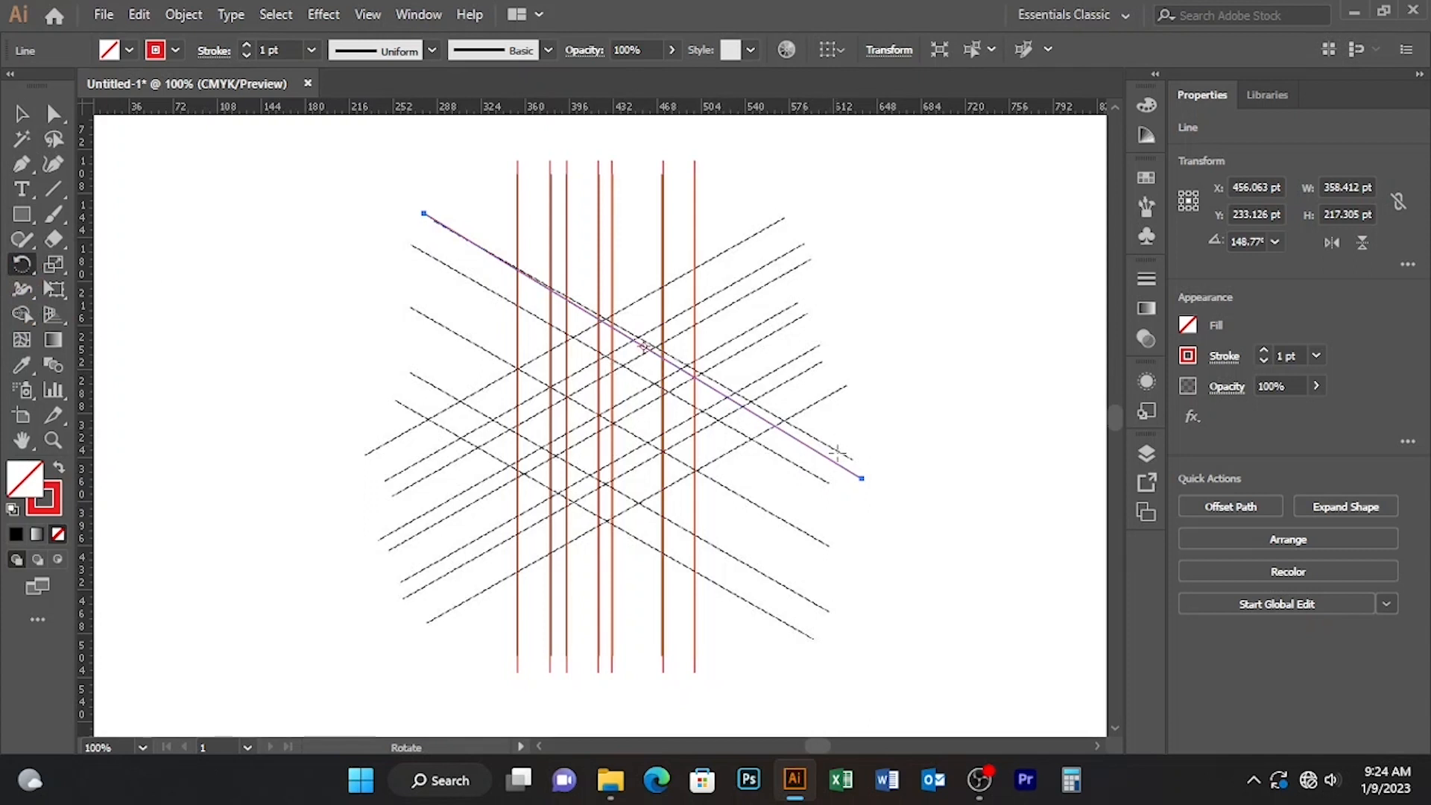
drag(859, 474, 864, 471)
key(shift)
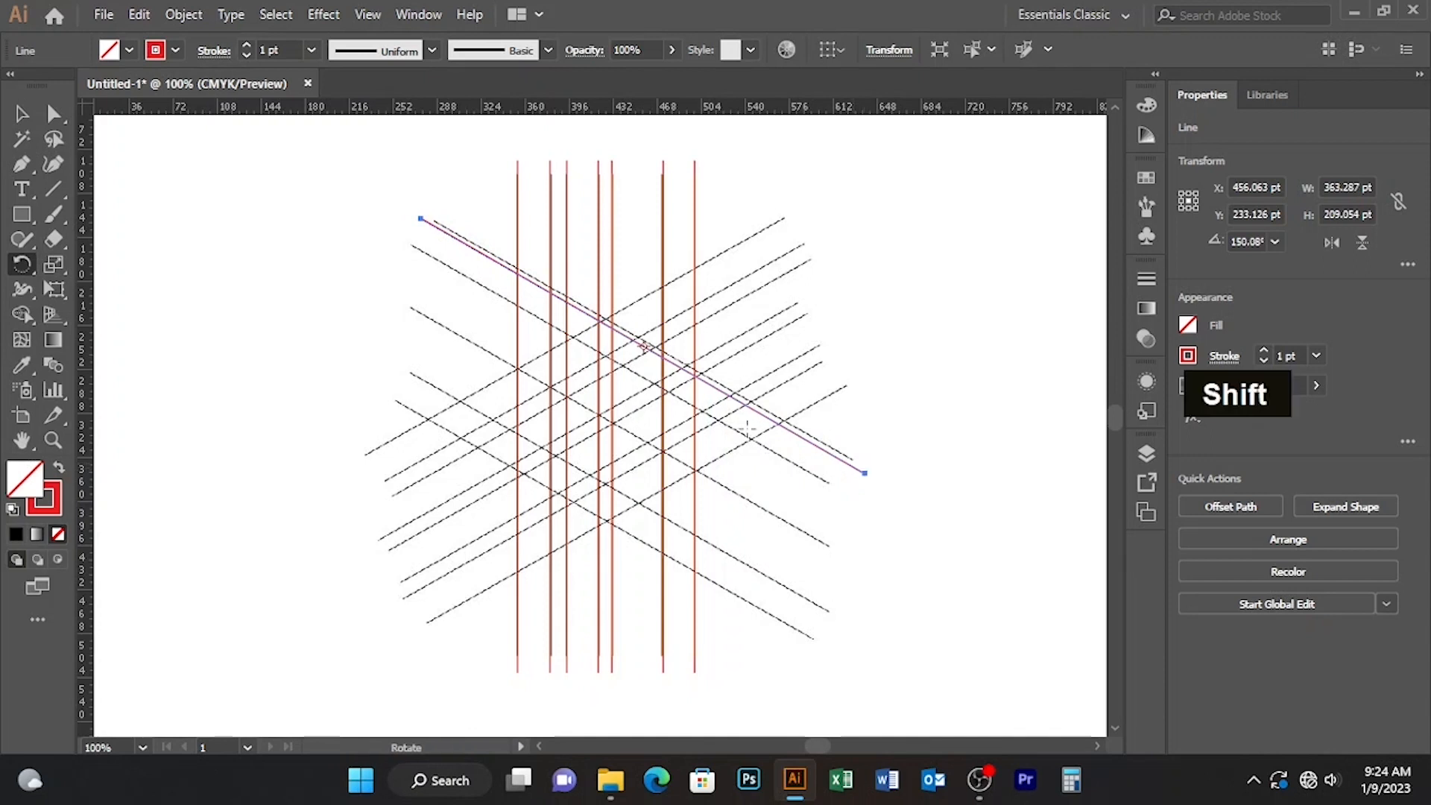
click(54, 115)
drag(650, 350, 658, 350)
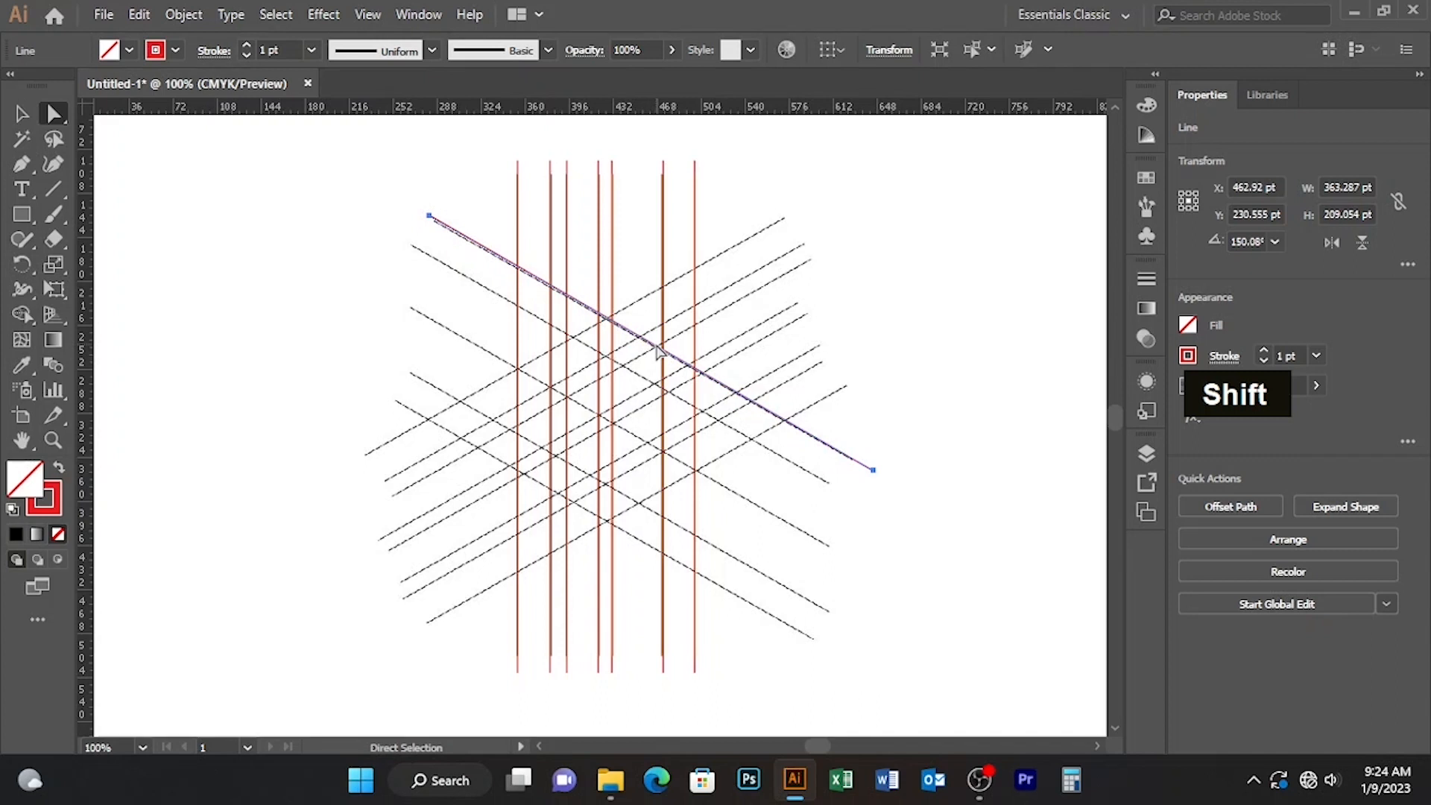
key(Down)
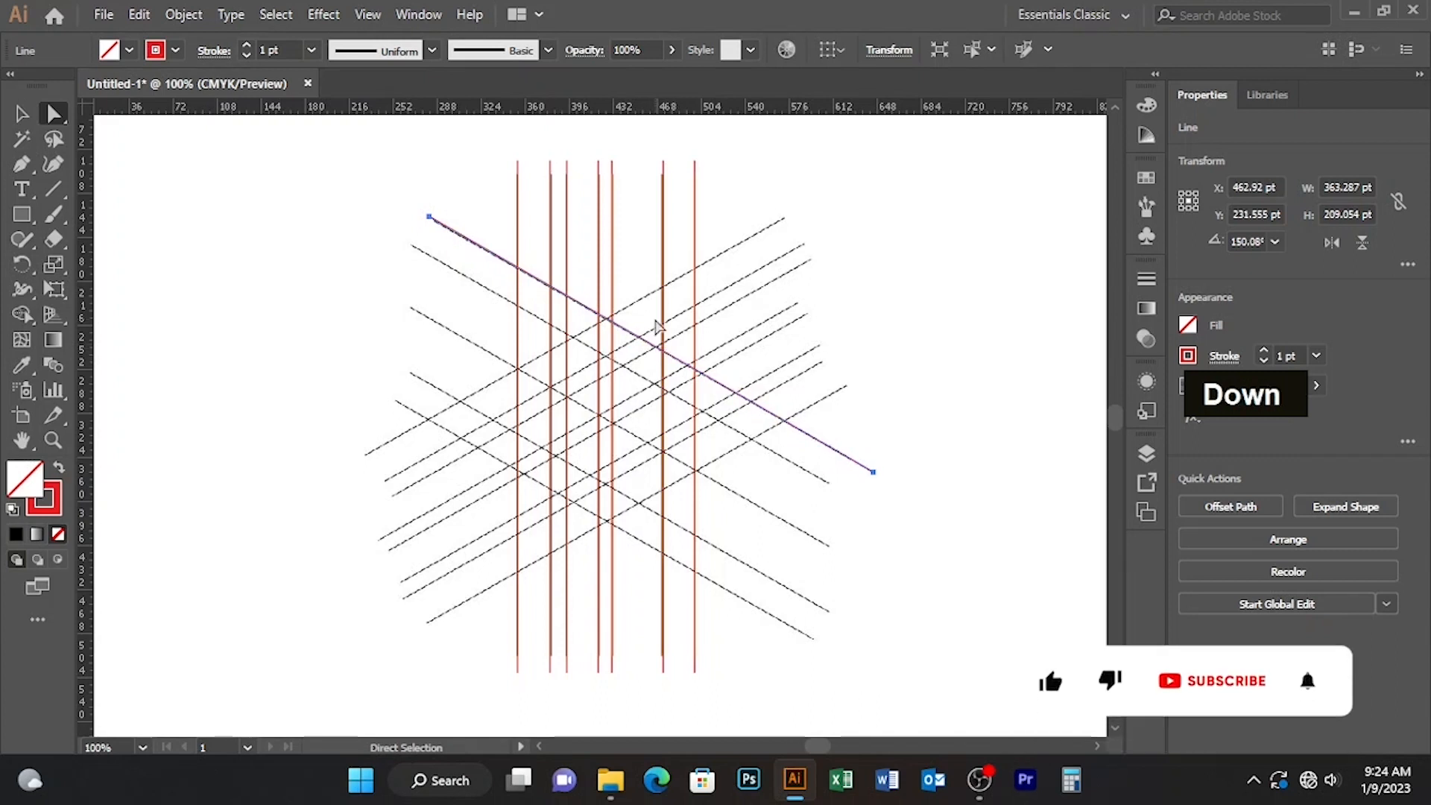
Step: Duplicate the descending diagonal line onto each of the four remaining descending guide lines
click(21, 114)
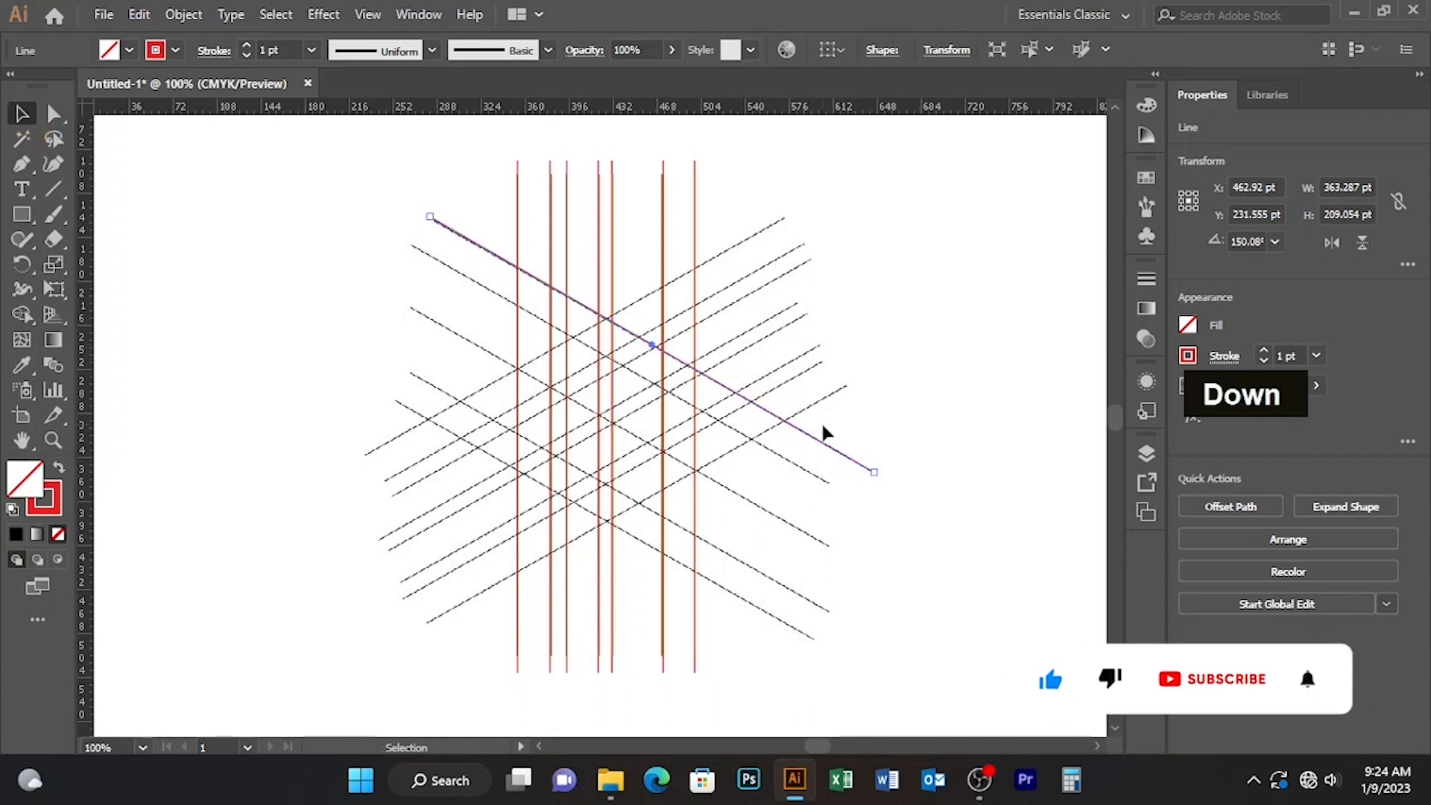
drag(828, 451, 770, 553)
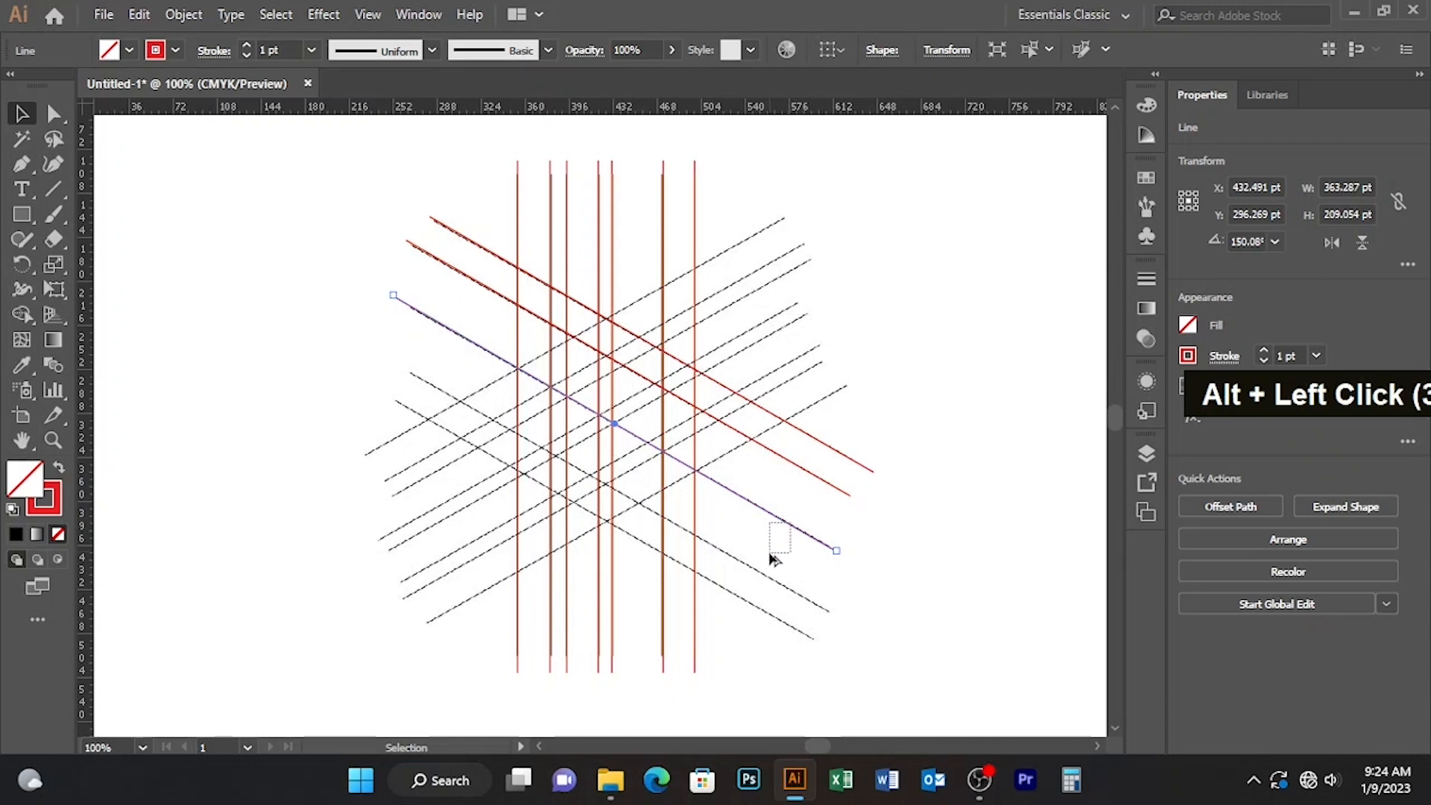
drag(792, 532, 785, 593)
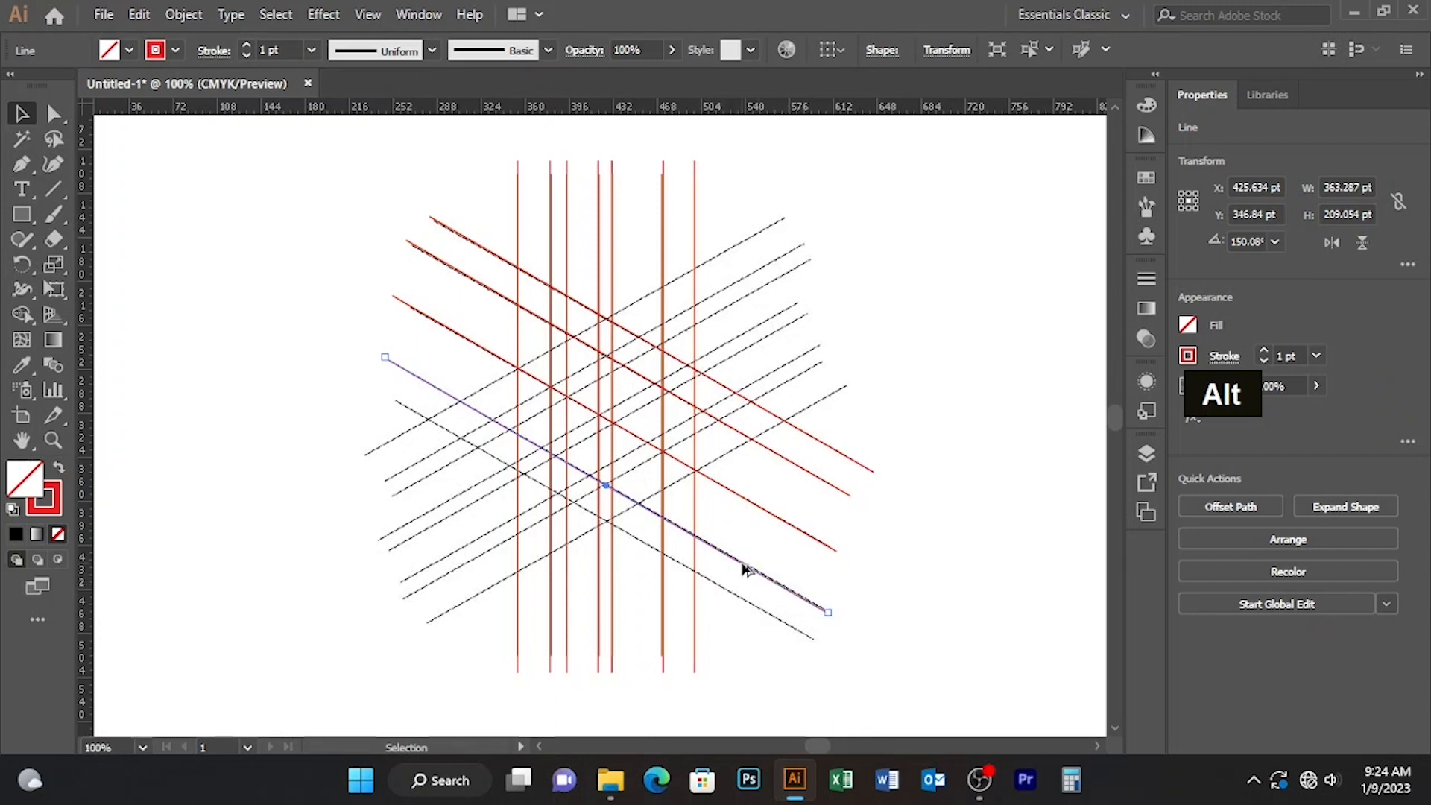
drag(745, 570, 741, 602)
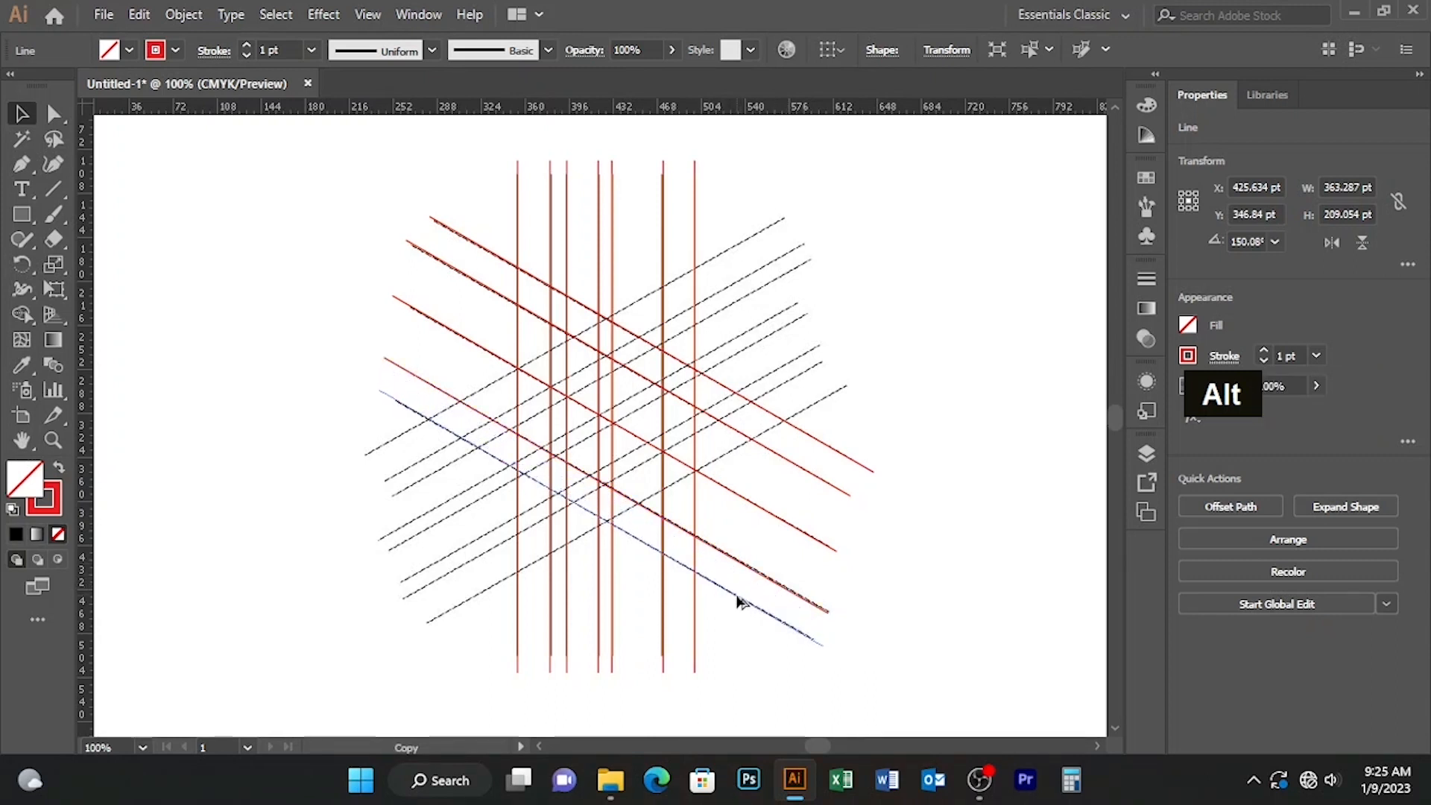
click(23, 314)
double_click(23, 263)
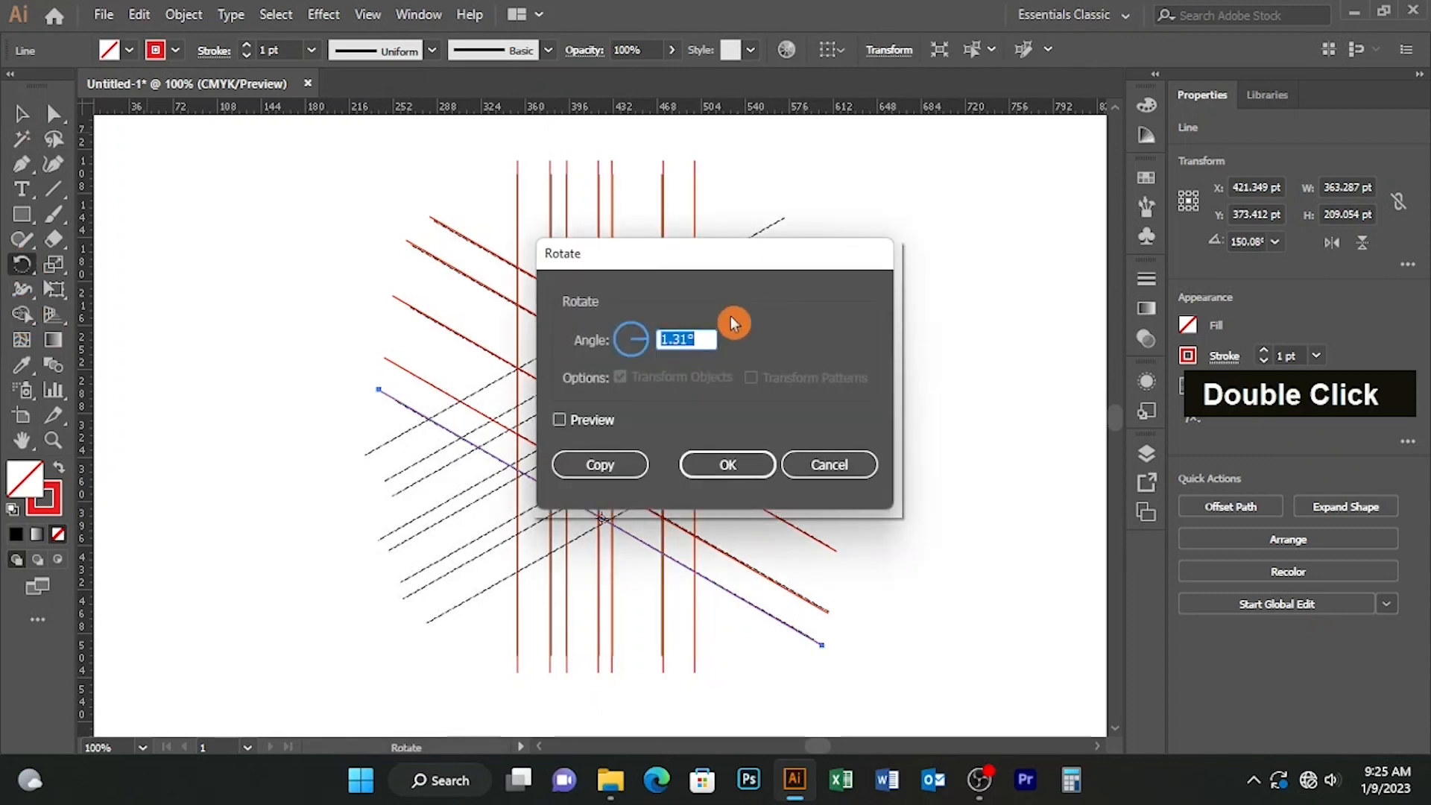
click(600, 464)
drag(553, 270, 880, 357)
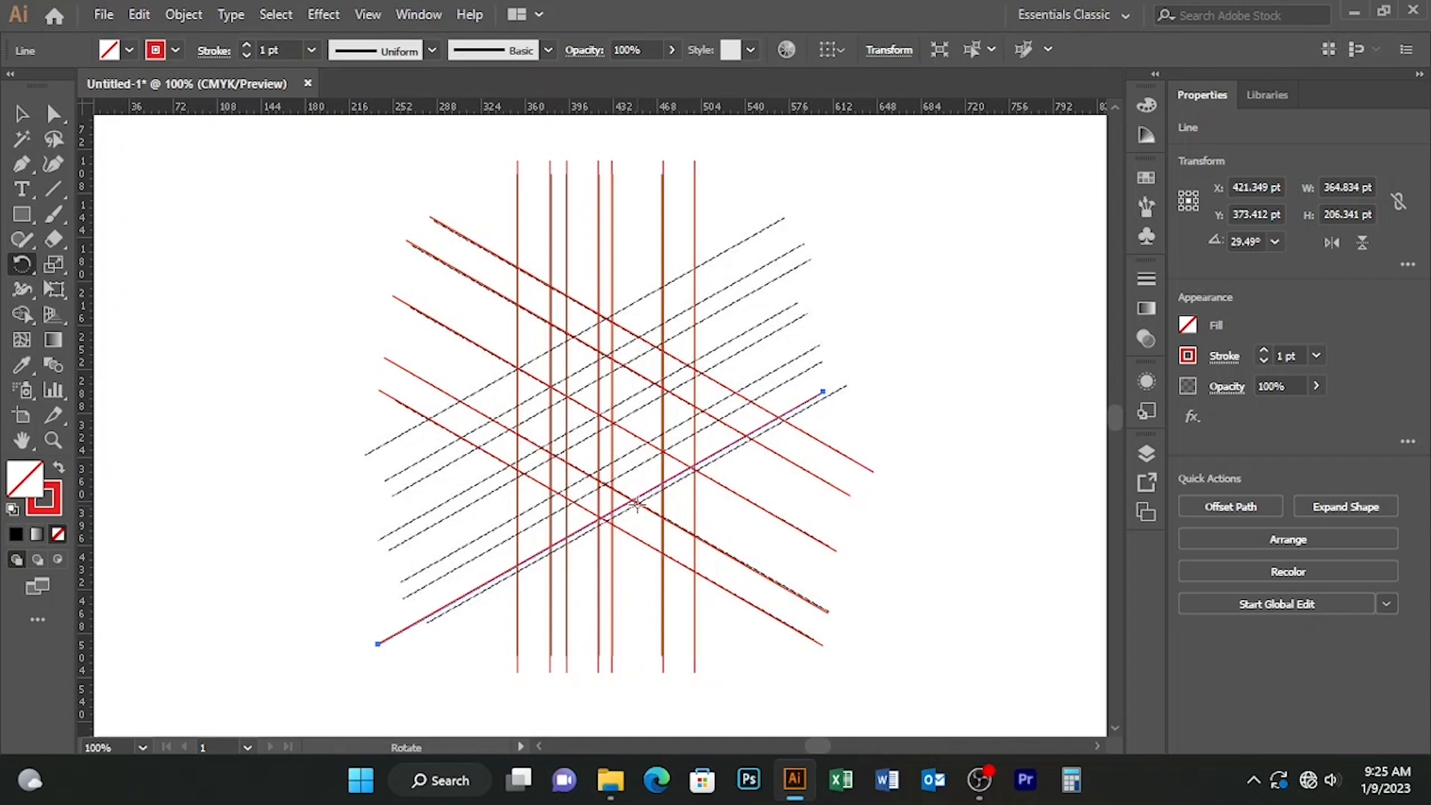
mouse_move(649, 493)
mouse_down()
mouse_move(675, 477)
mouse_move(652, 488)
mouse_up()
key(Delete)
Step: Draw a line about 357 pt wide and 201 pt high along the uppermost ascending diagonal guide
click(53, 189)
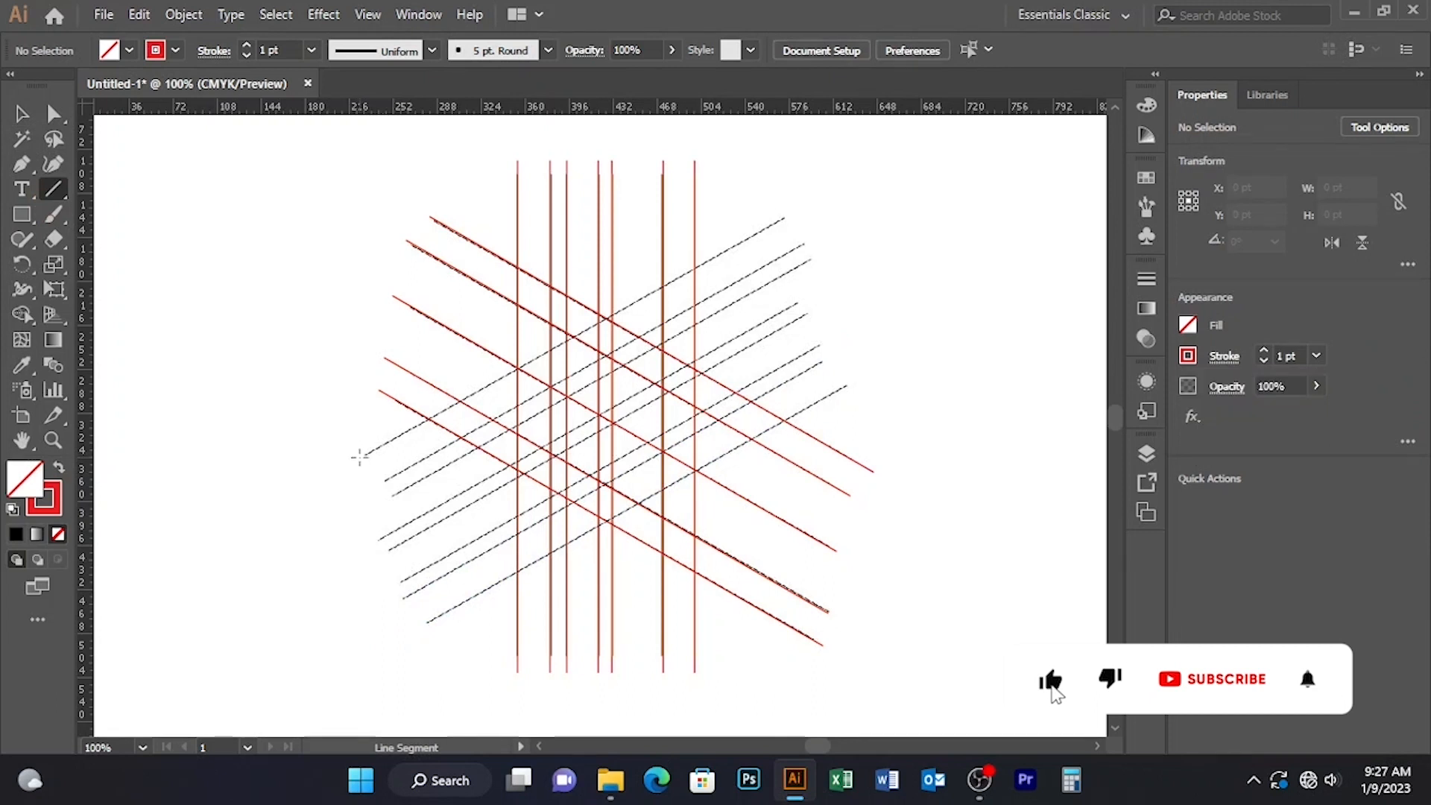
drag(365, 457, 795, 211)
key(shift)
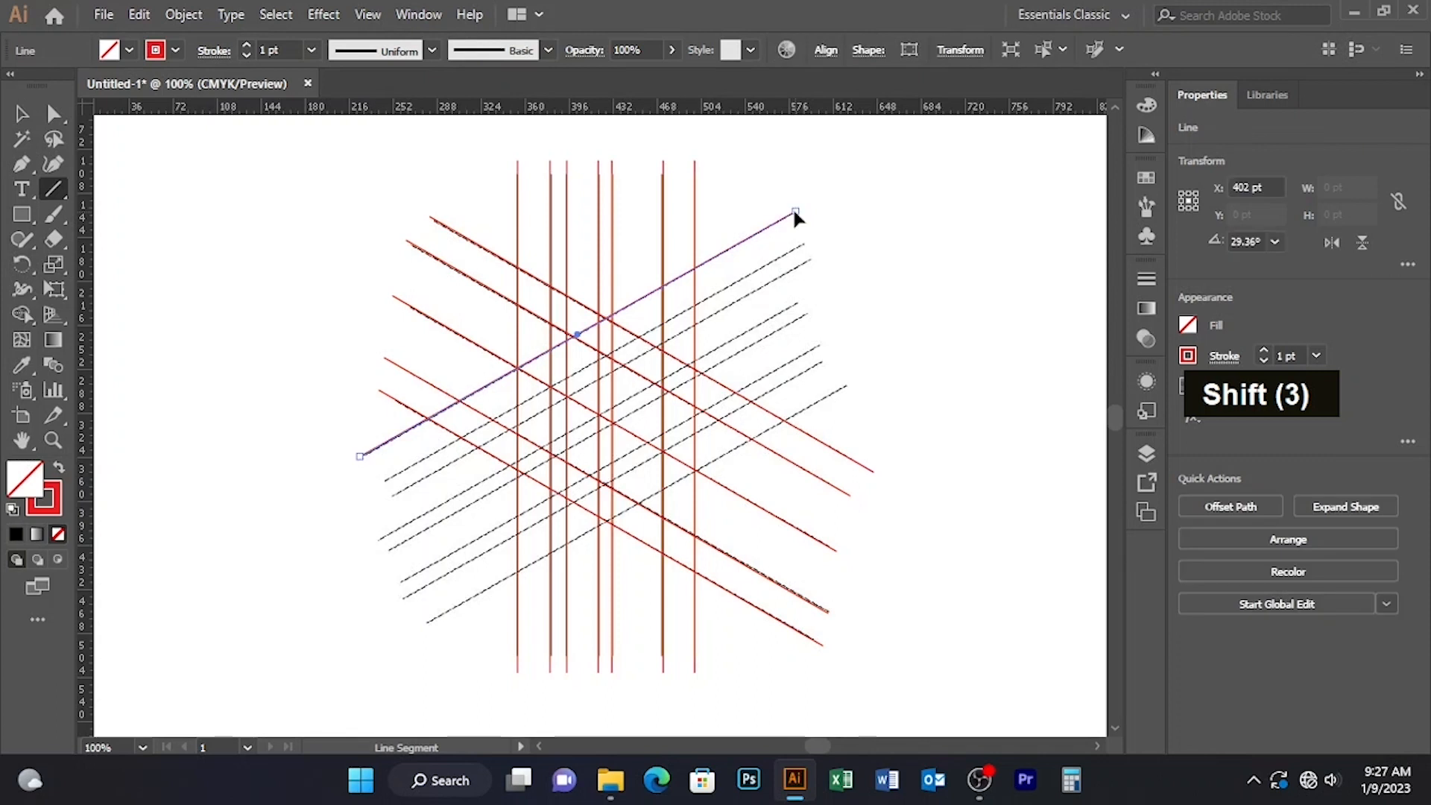
Step: Duplicate the ascending diagonal line onto each of the seven remaining ascending guide lines, leaving nothing selected
click(20, 113)
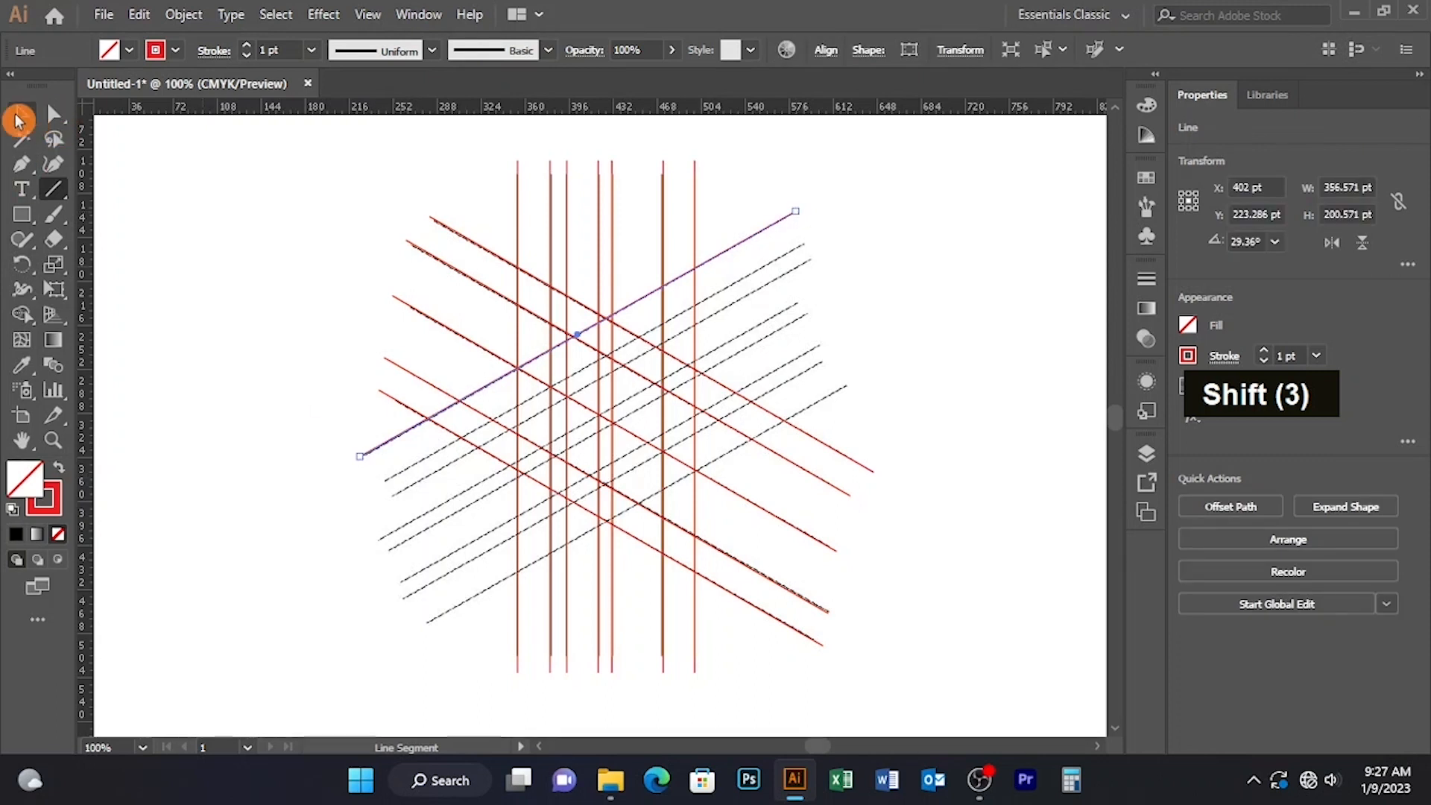
alt+click(401, 463)
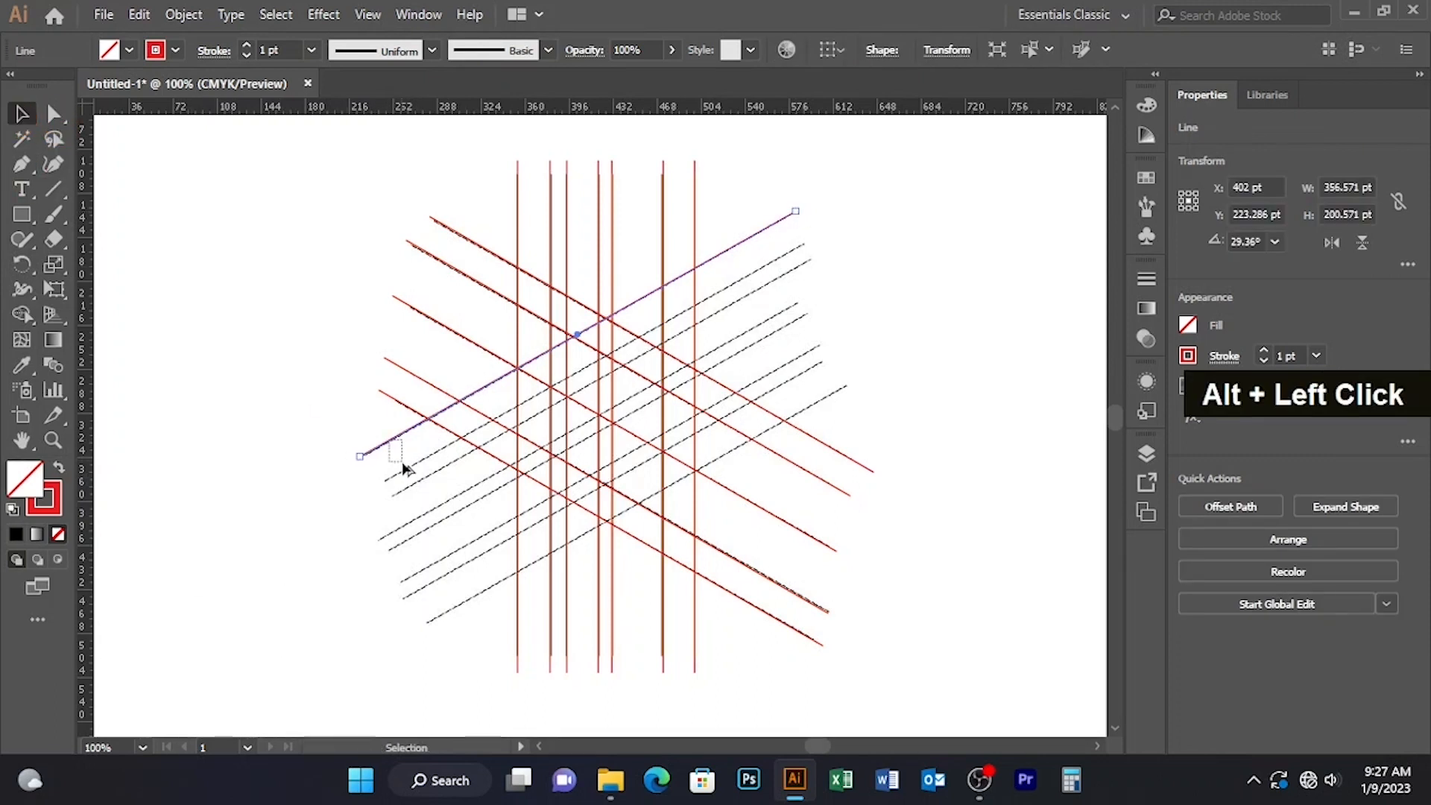
click(387, 445)
drag(387, 446, 400, 483)
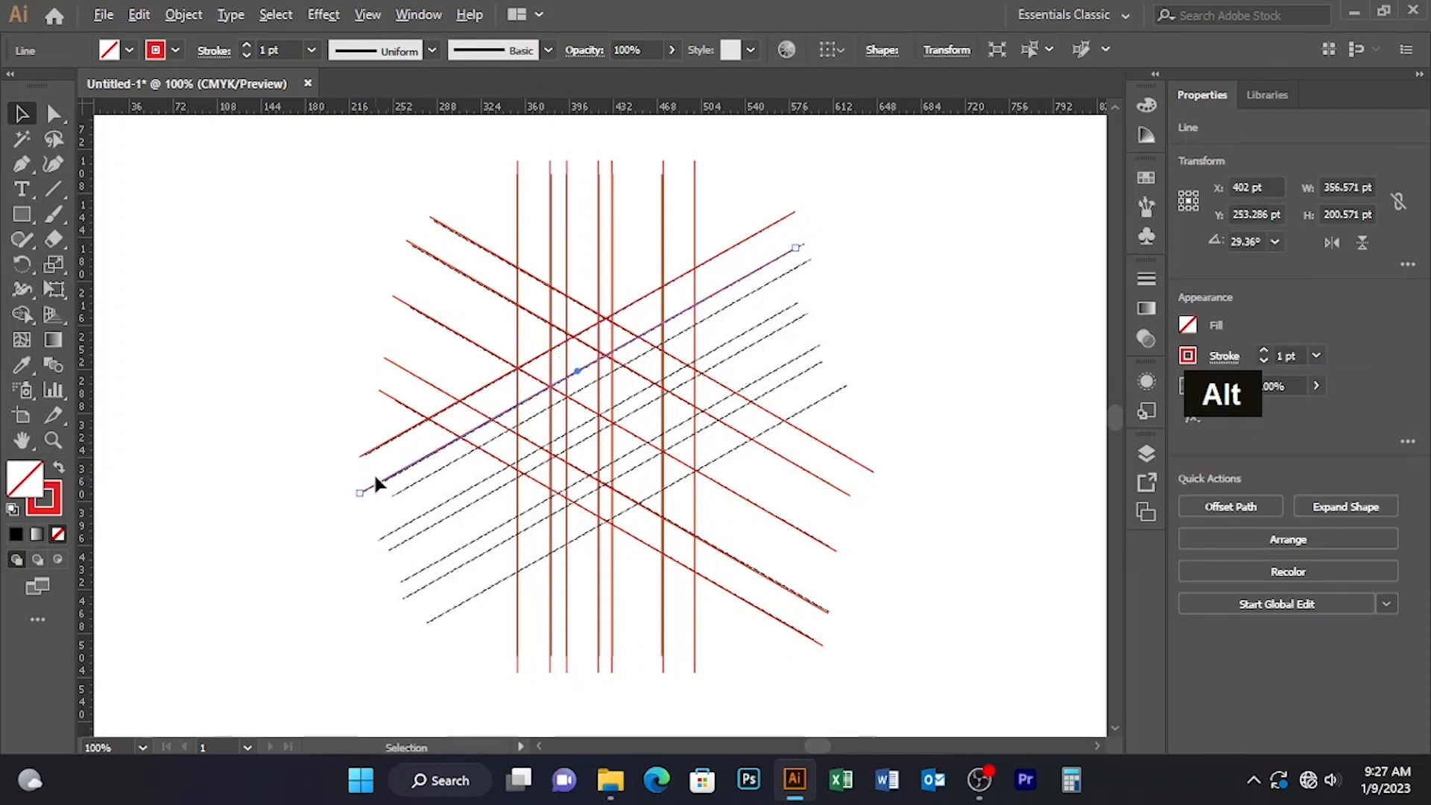
drag(385, 485, 438, 567)
drag(437, 567, 477, 601)
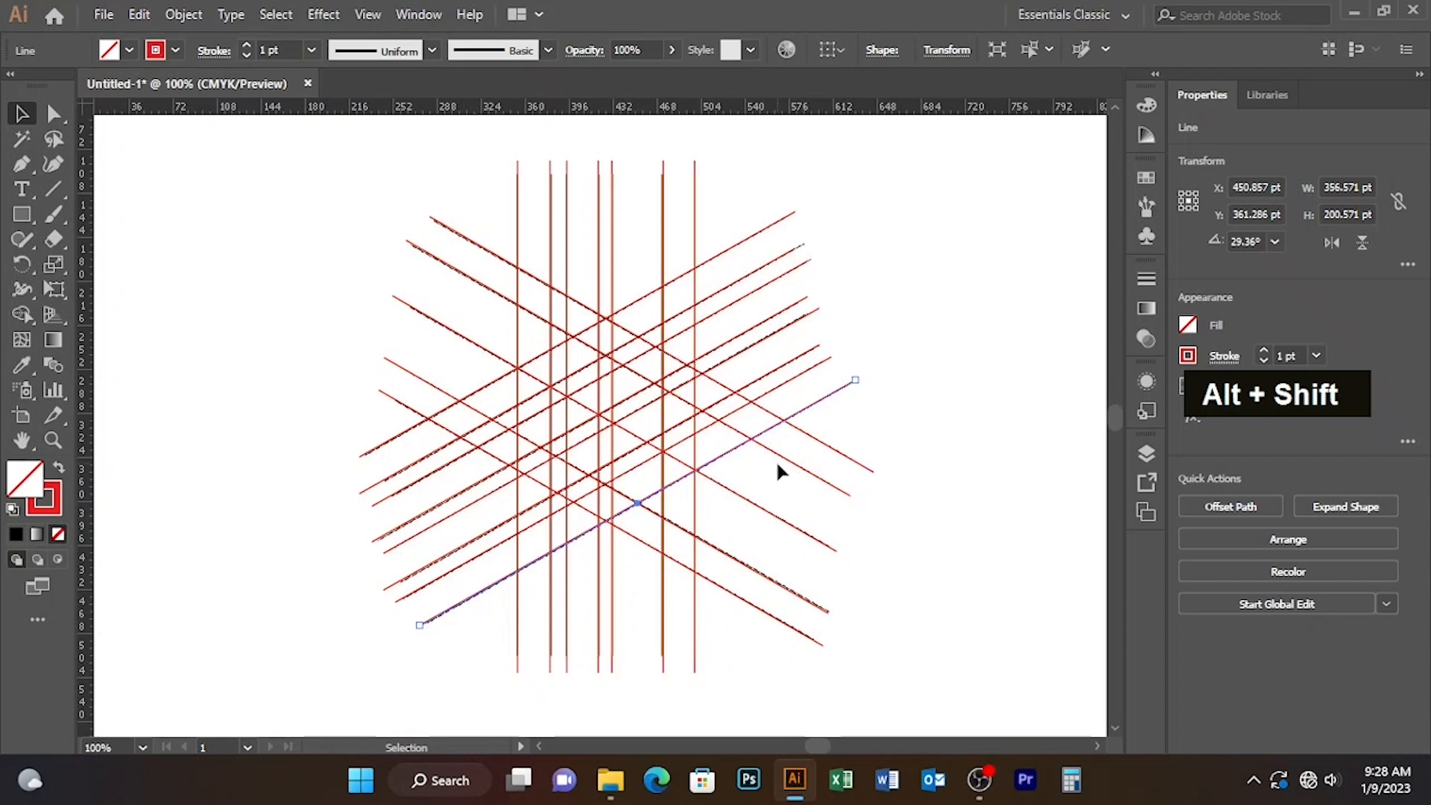
click(176, 198)
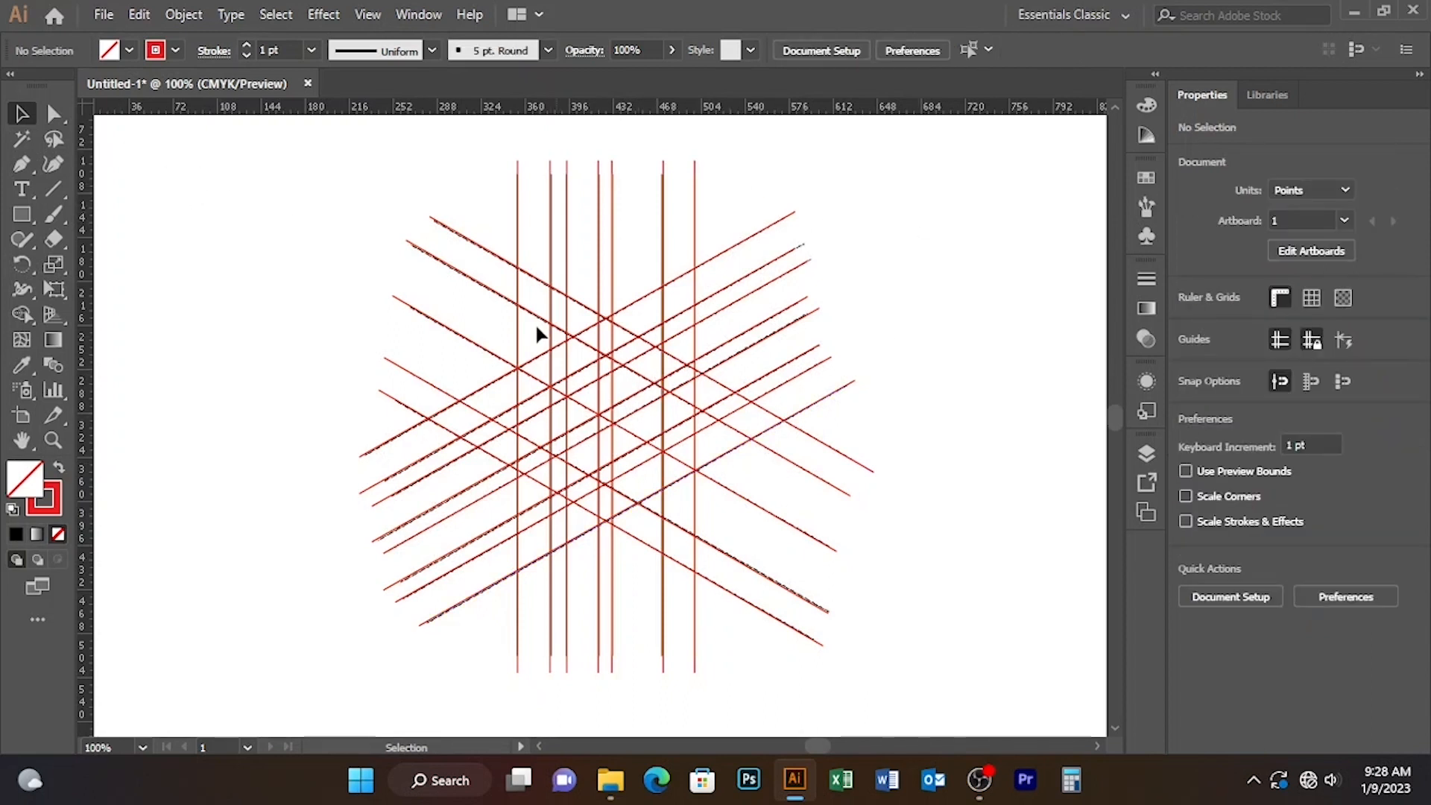
Step: Duplicate the second descending diagonal line slightly lower, into the gap above the third, and leave nothing selected
click(446, 264)
drag(450, 270, 457, 296)
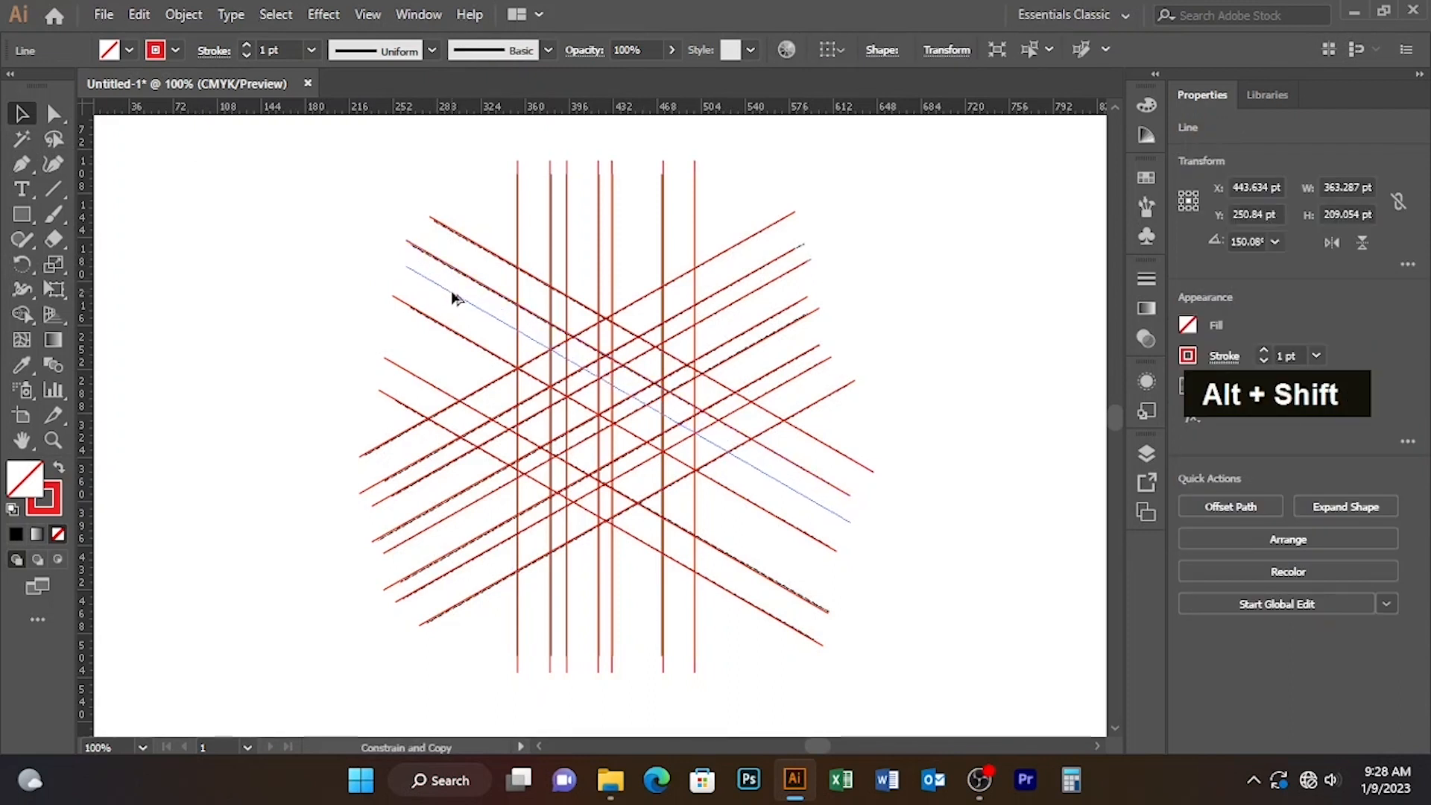
drag(455, 297, 454, 297)
click(378, 257)
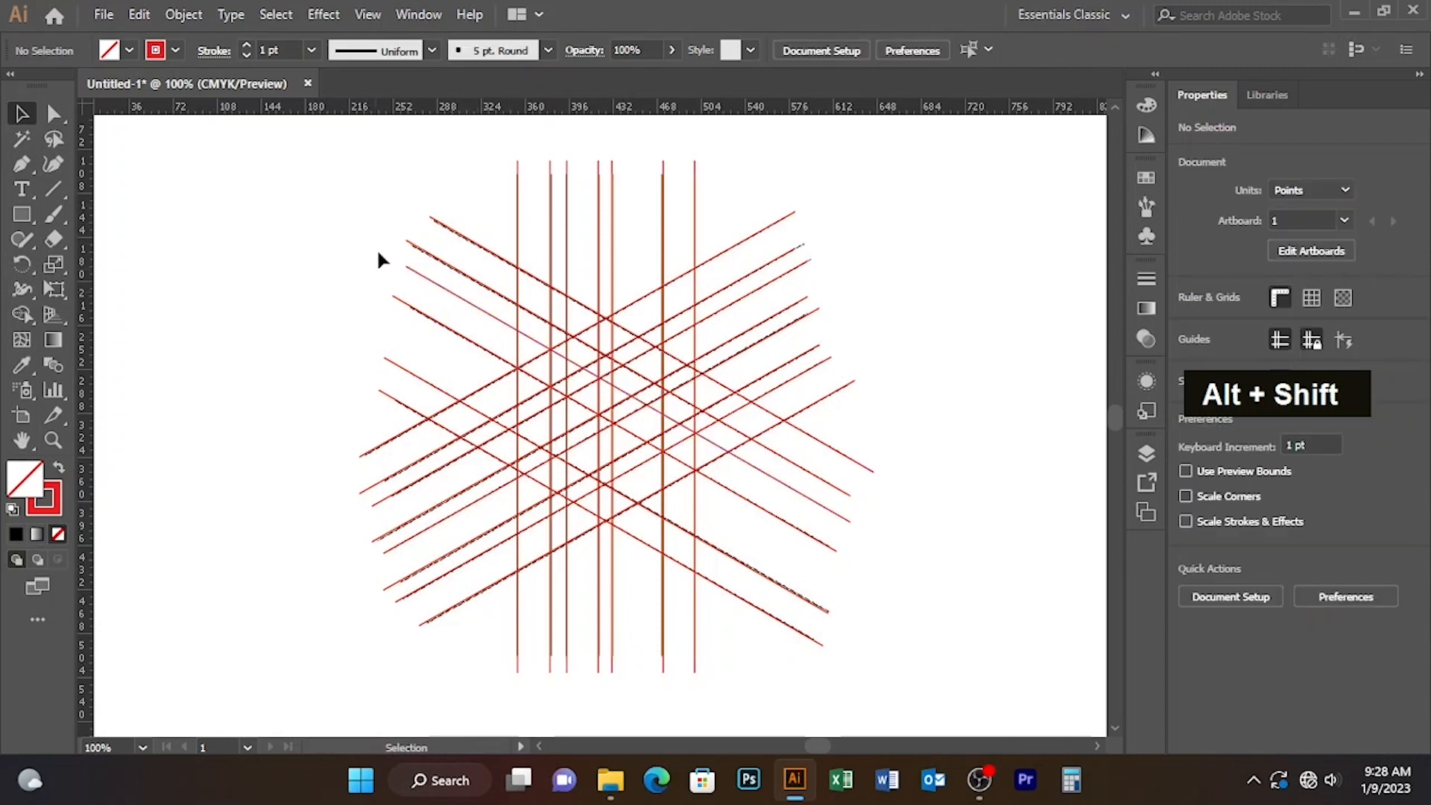
Step: Select the whole line grid, remove its stroke and set the fill to black
drag(297, 185, 927, 633)
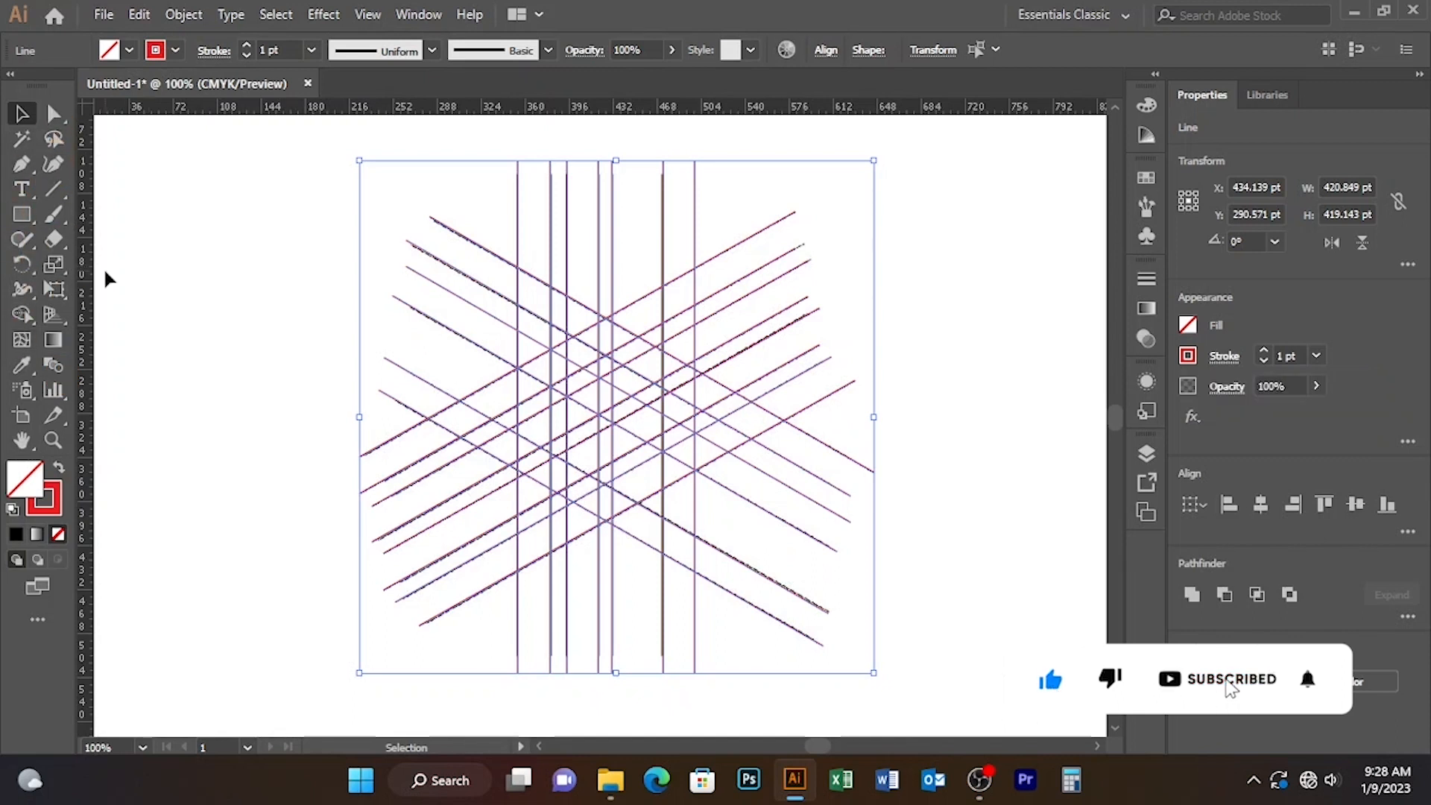
click(155, 50)
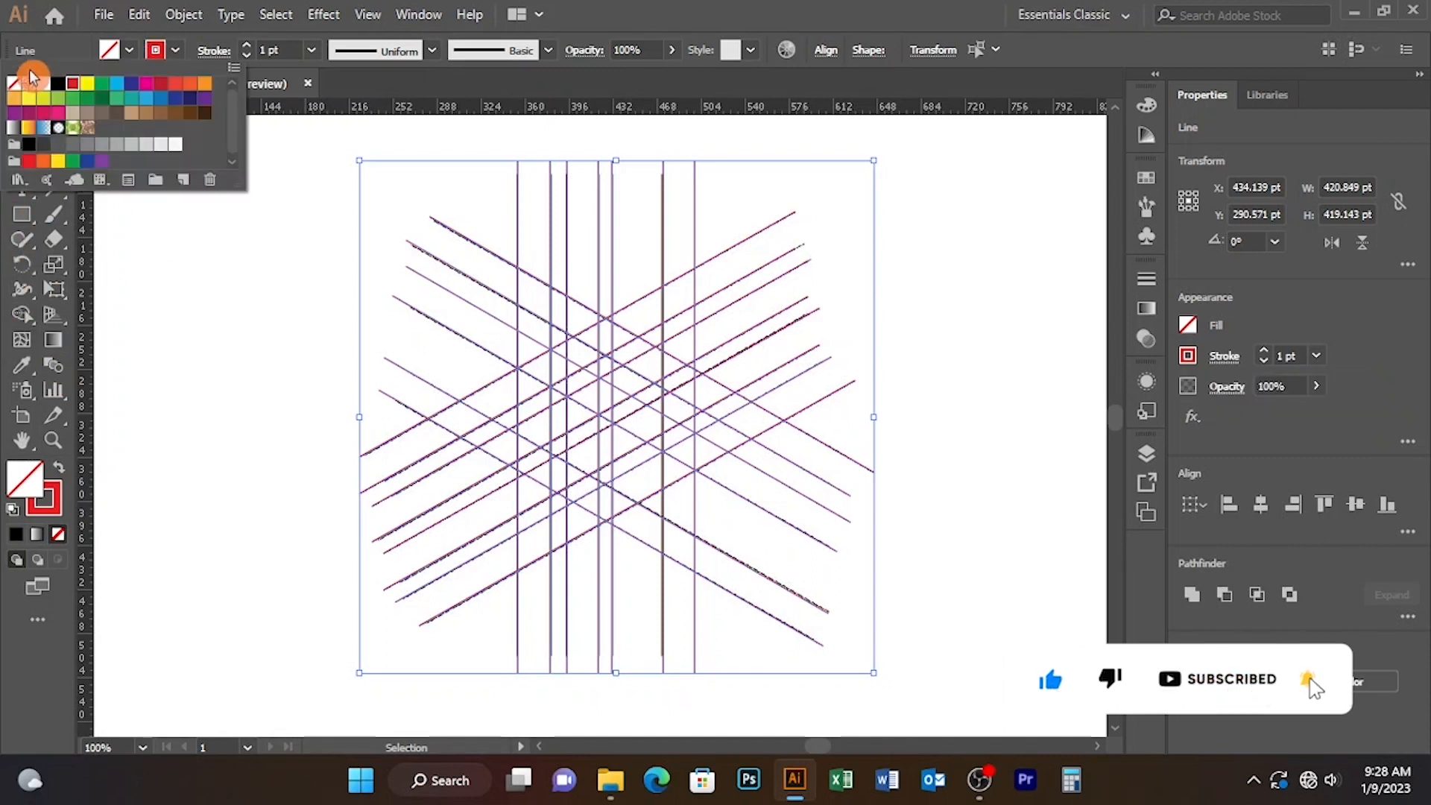
click(16, 86)
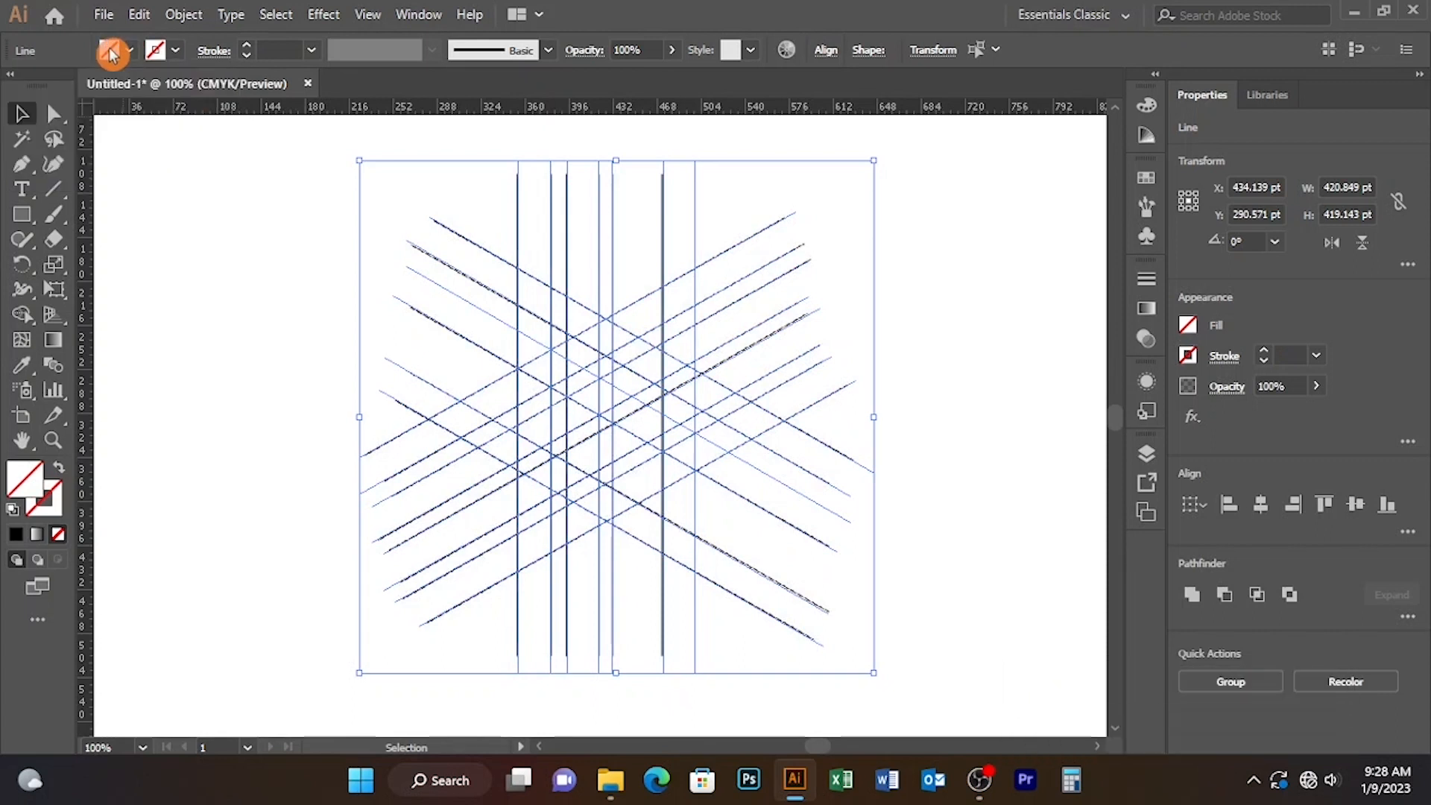
click(58, 85)
click(21, 270)
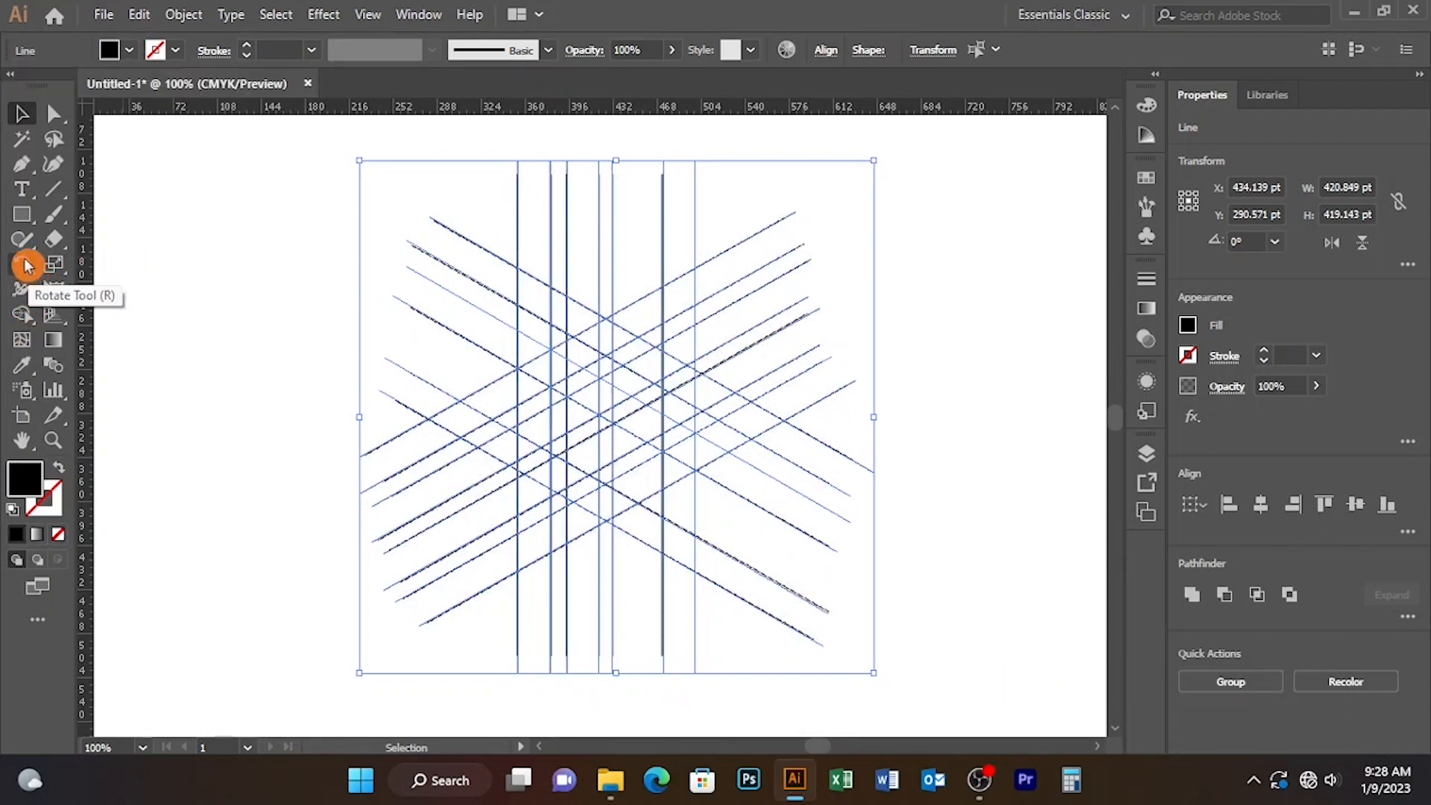
Step: Merge the grid regions along the hexagon's upper-left and left sides into one black band with the Shape Builder tool
click(21, 314)
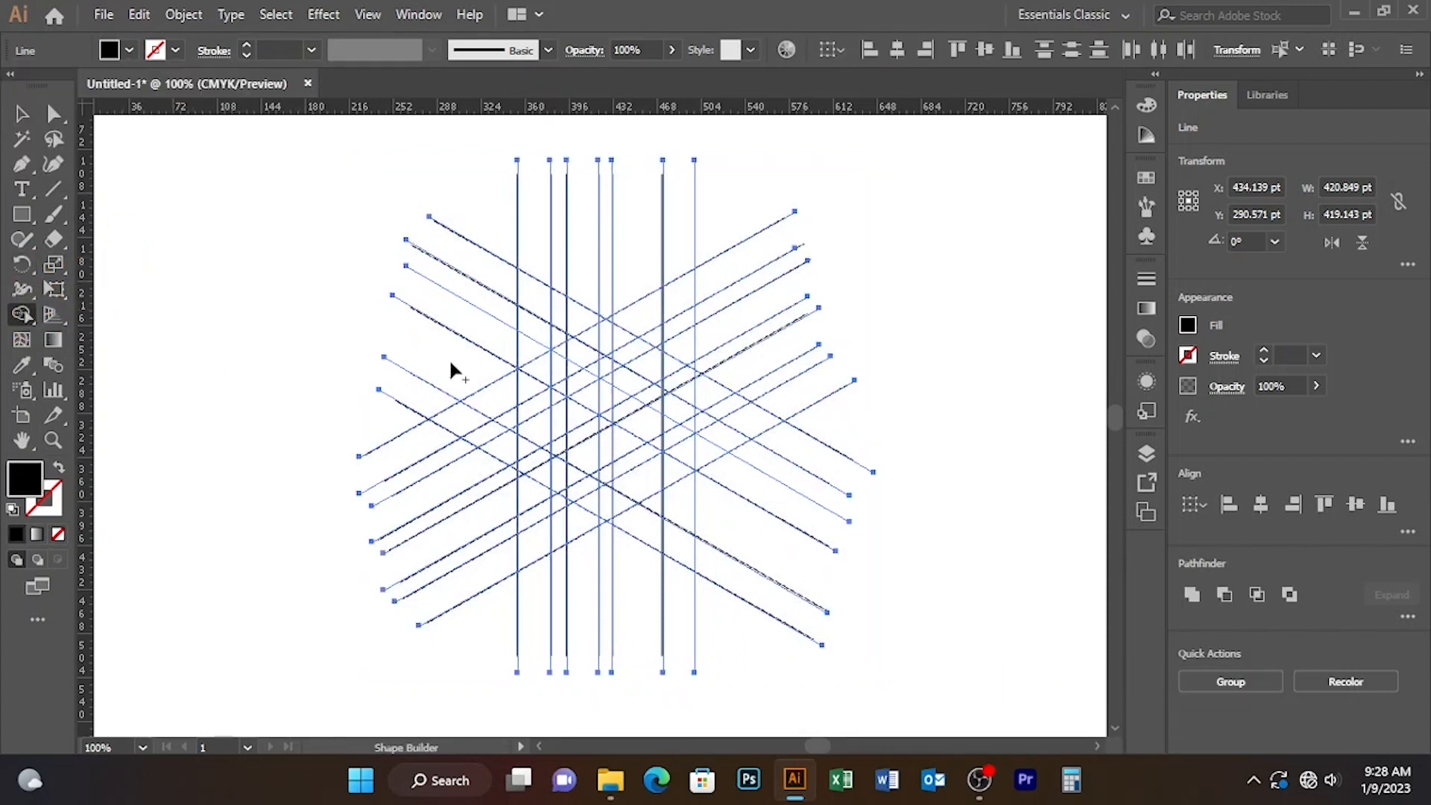
mouse_move(614, 333)
mouse_down()
mouse_move(543, 379)
mouse_move(575, 373)
mouse_move(565, 361)
mouse_move(542, 373)
mouse_move(534, 408)
mouse_up()
drag(536, 466, 535, 468)
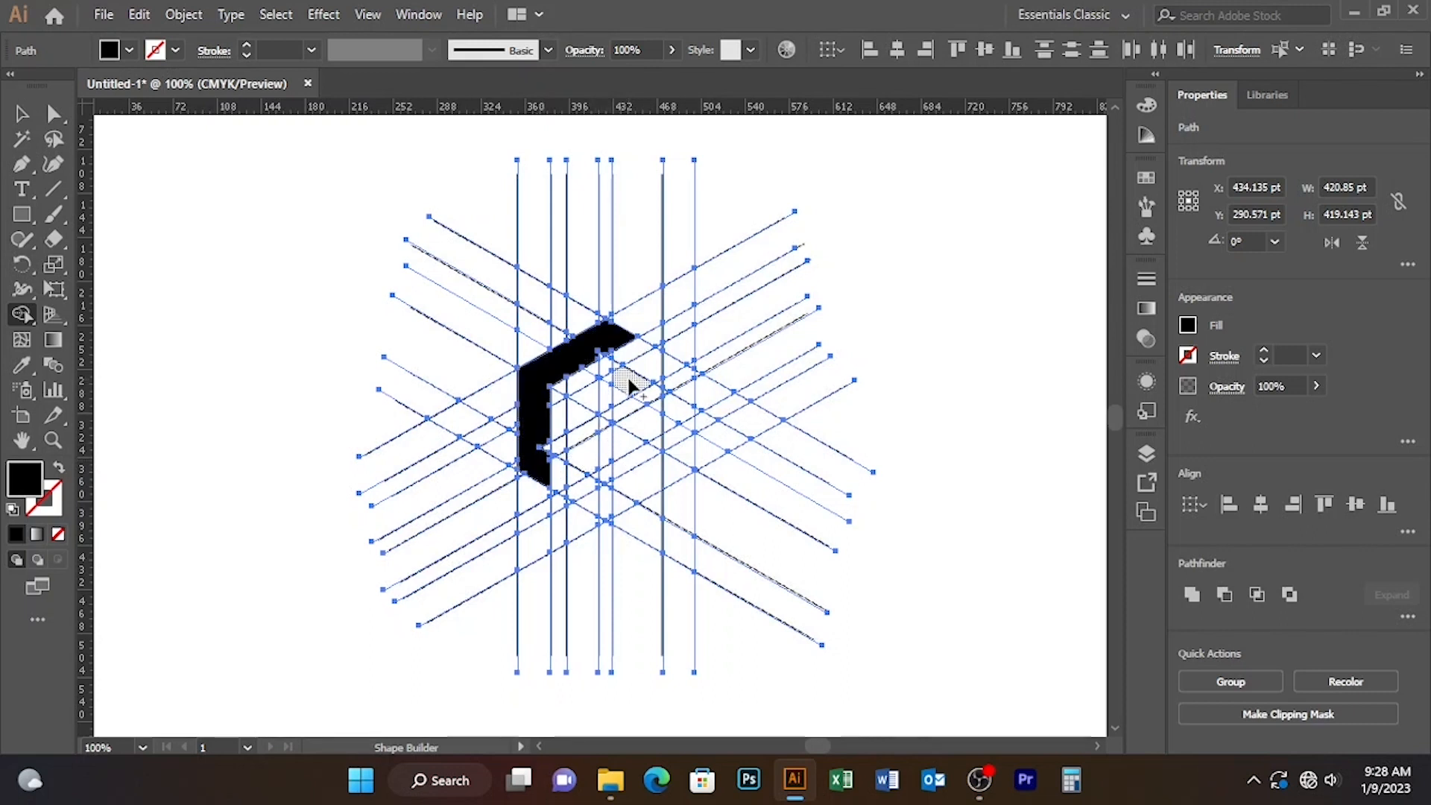
Step: Try to merge the inner regions into a band running down, along the bottom and up the hexagon's right side
mouse_move(628, 384)
mouse_down()
mouse_move(588, 415)
mouse_move(586, 497)
mouse_move(610, 513)
mouse_move(684, 466)
mouse_move(678, 382)
mouse_up()
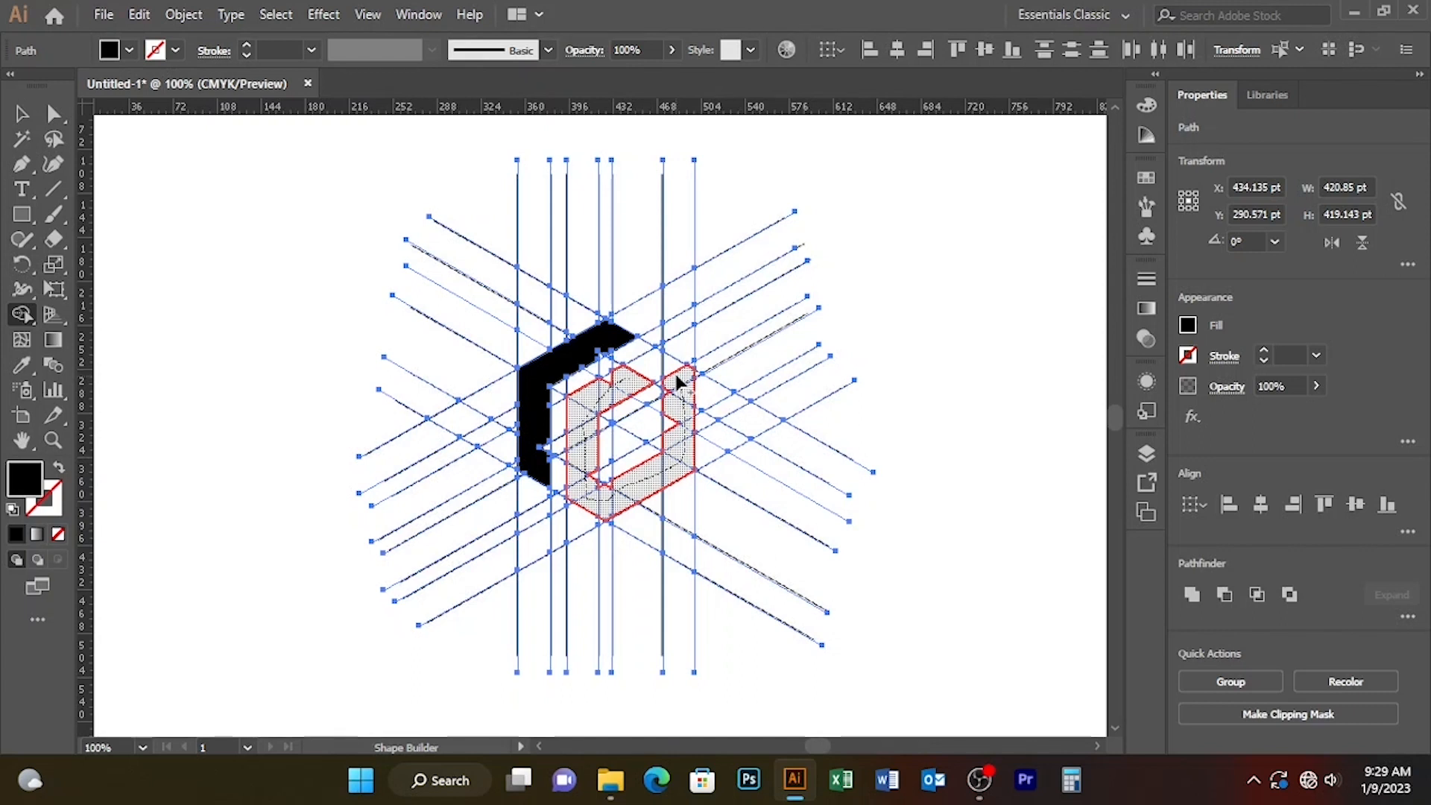
drag(678, 382, 680, 390)
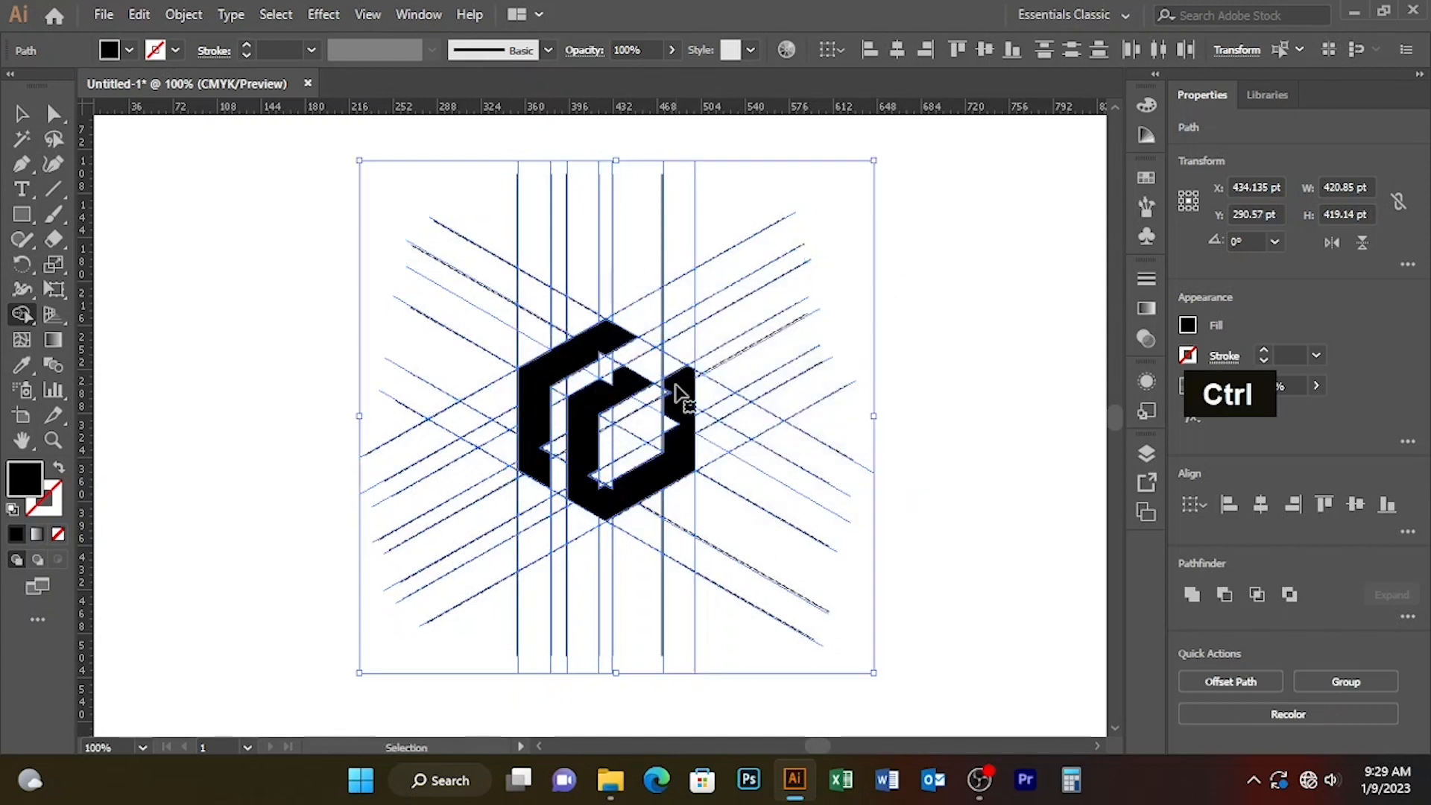
key(ctrl+z)
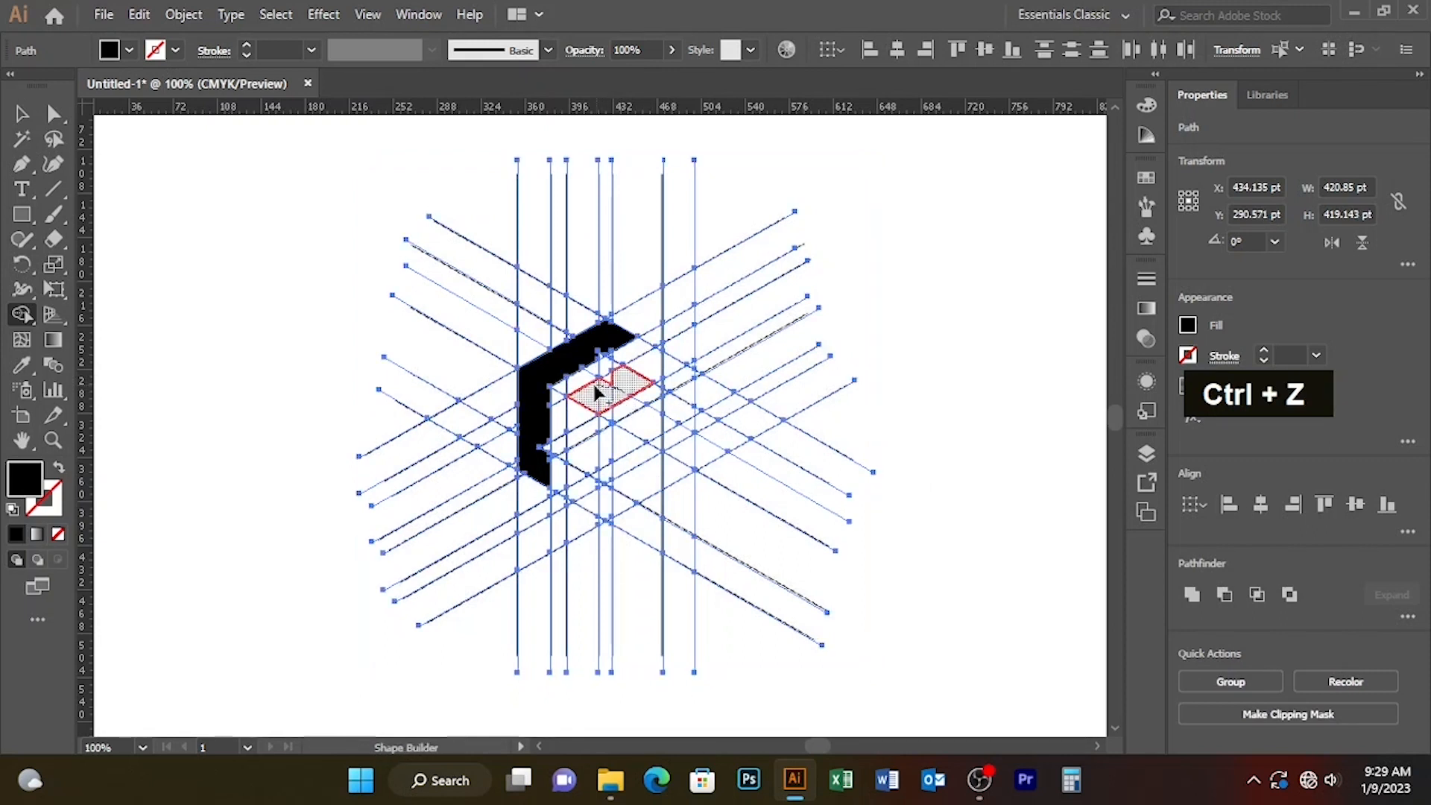
click(626, 399)
key(ctrl)
key(ctrl+z)
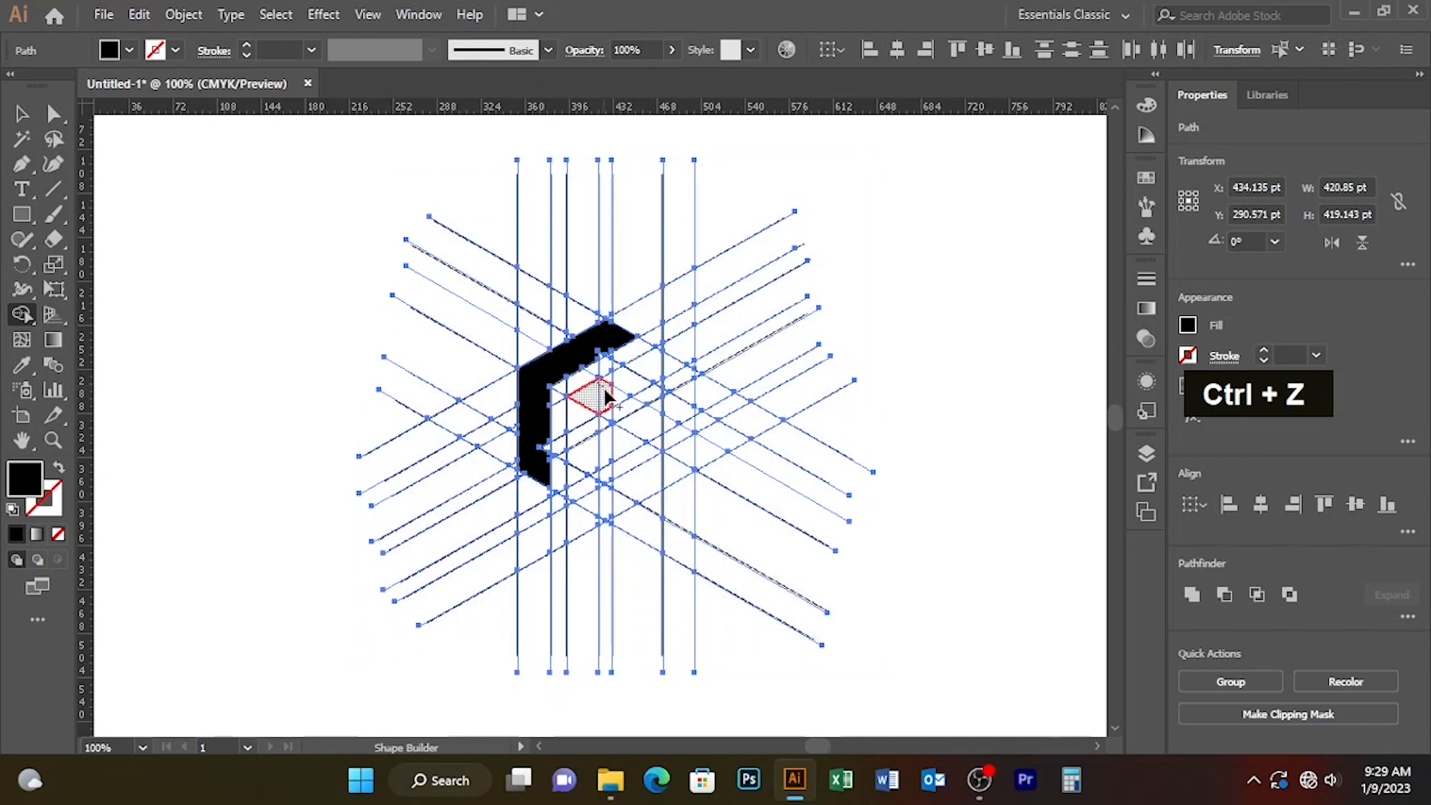
Step: Try to build the inner band with a shorter upper end and connect it over the right side to the outer band
mouse_move(586, 410)
mouse_down()
mouse_move(592, 506)
mouse_move(689, 464)
mouse_move(676, 385)
mouse_move(673, 435)
mouse_up()
drag(669, 381, 637, 352)
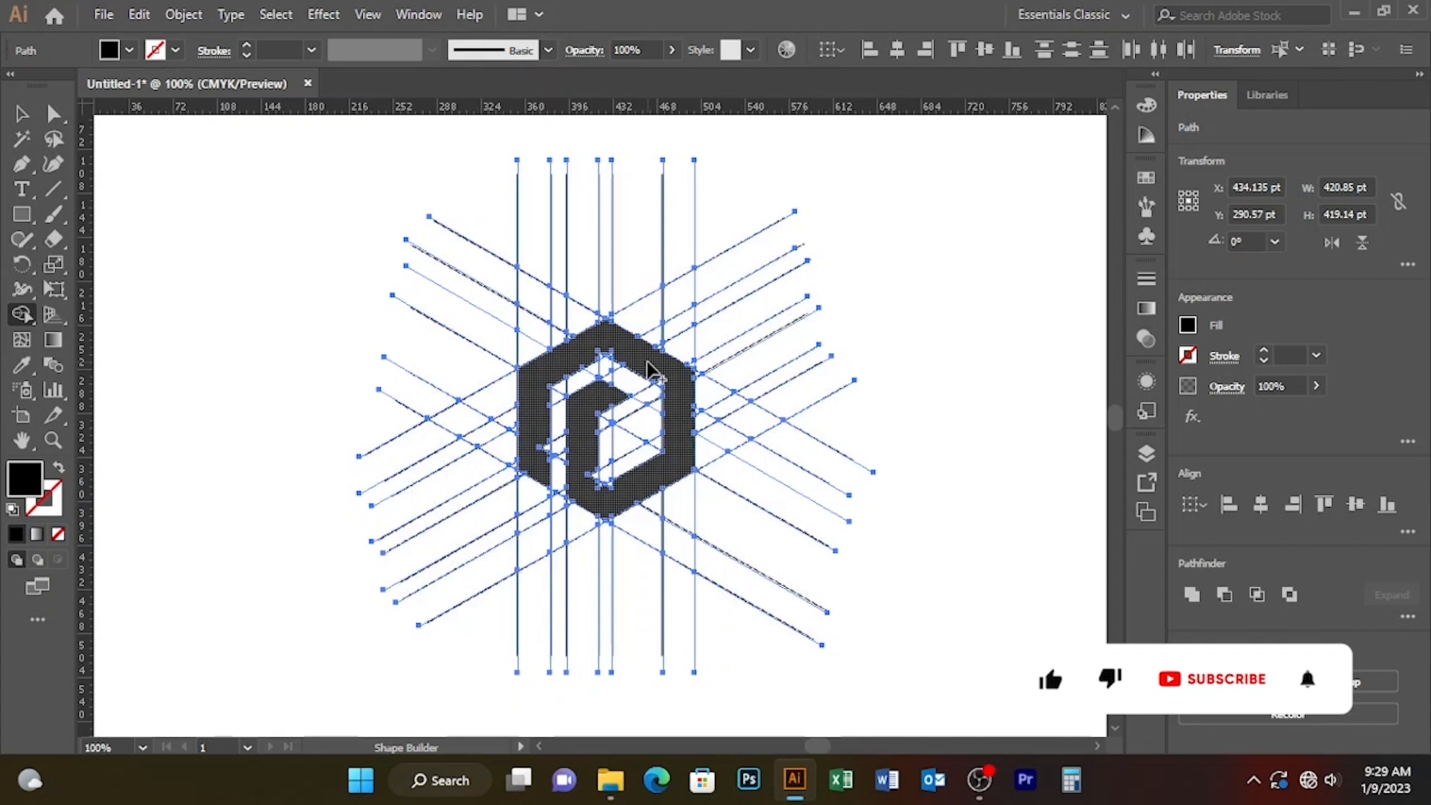
key(ctrl)
key(ctrl+z)
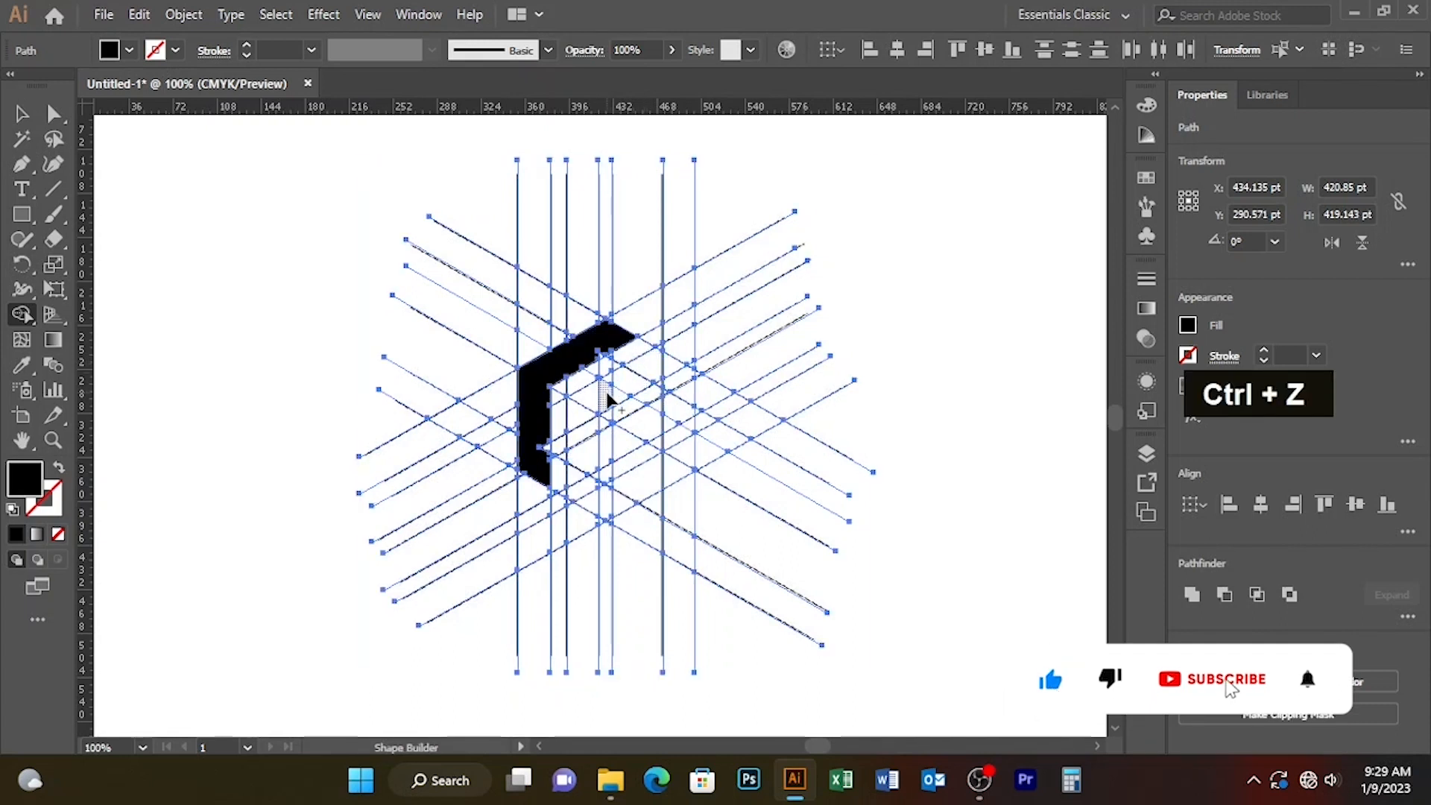
Step: Build the inner band ending at the hexagon's lower-right edge, and extend the outer band around the right side into the diagonal arm
mouse_move(600, 392)
mouse_down()
mouse_move(580, 442)
mouse_move(581, 496)
mouse_move(598, 511)
mouse_move(684, 460)
mouse_up()
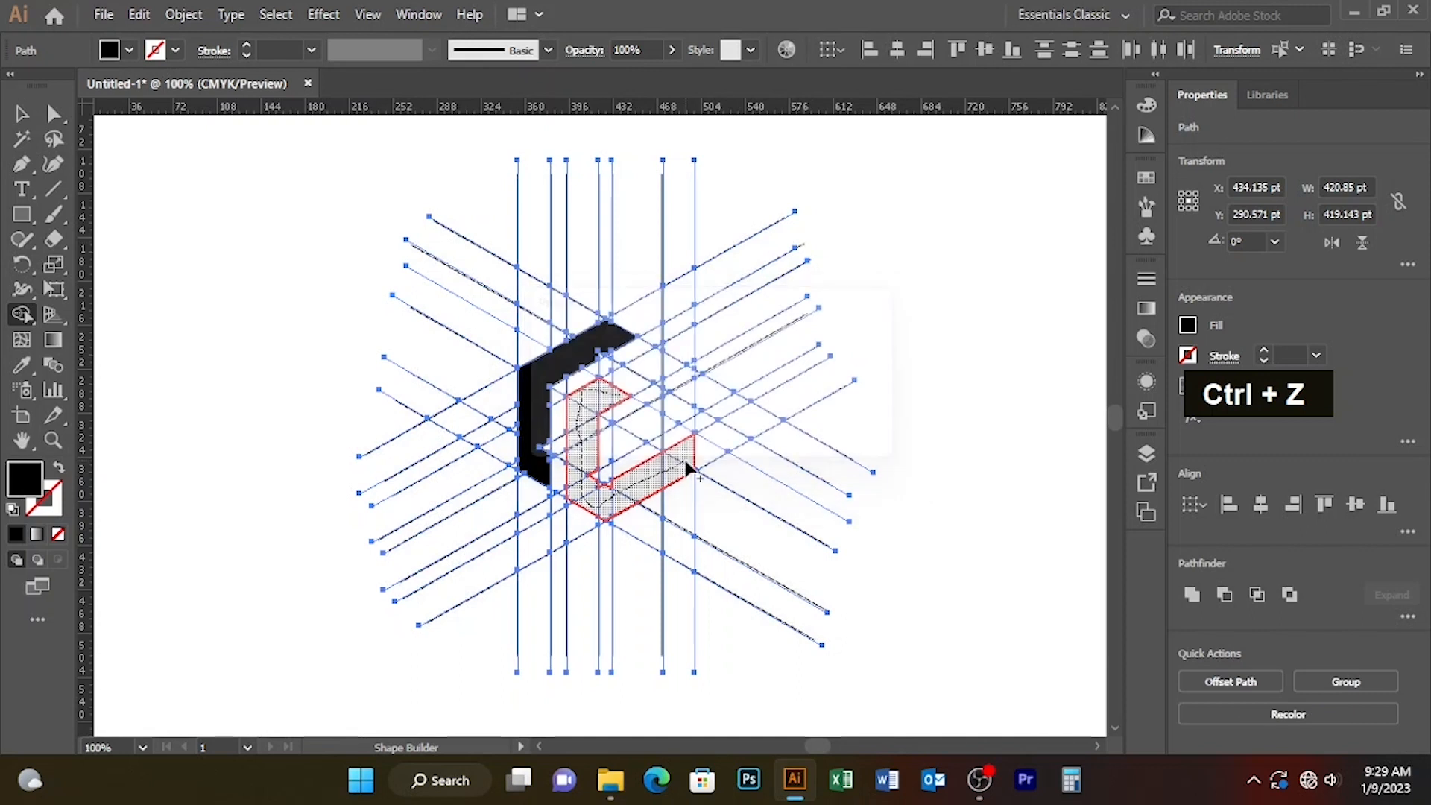
click(656, 466)
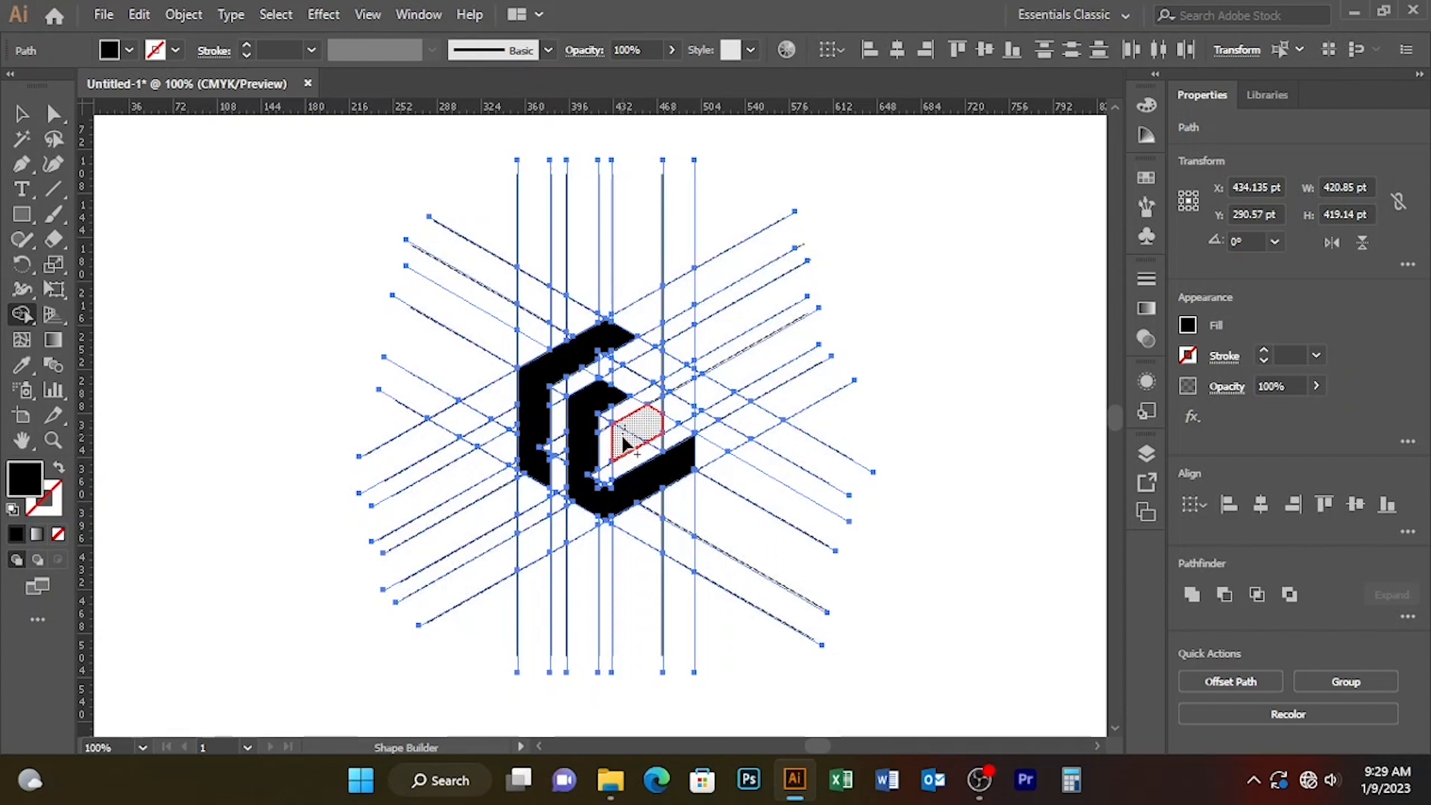
drag(668, 419, 664, 417)
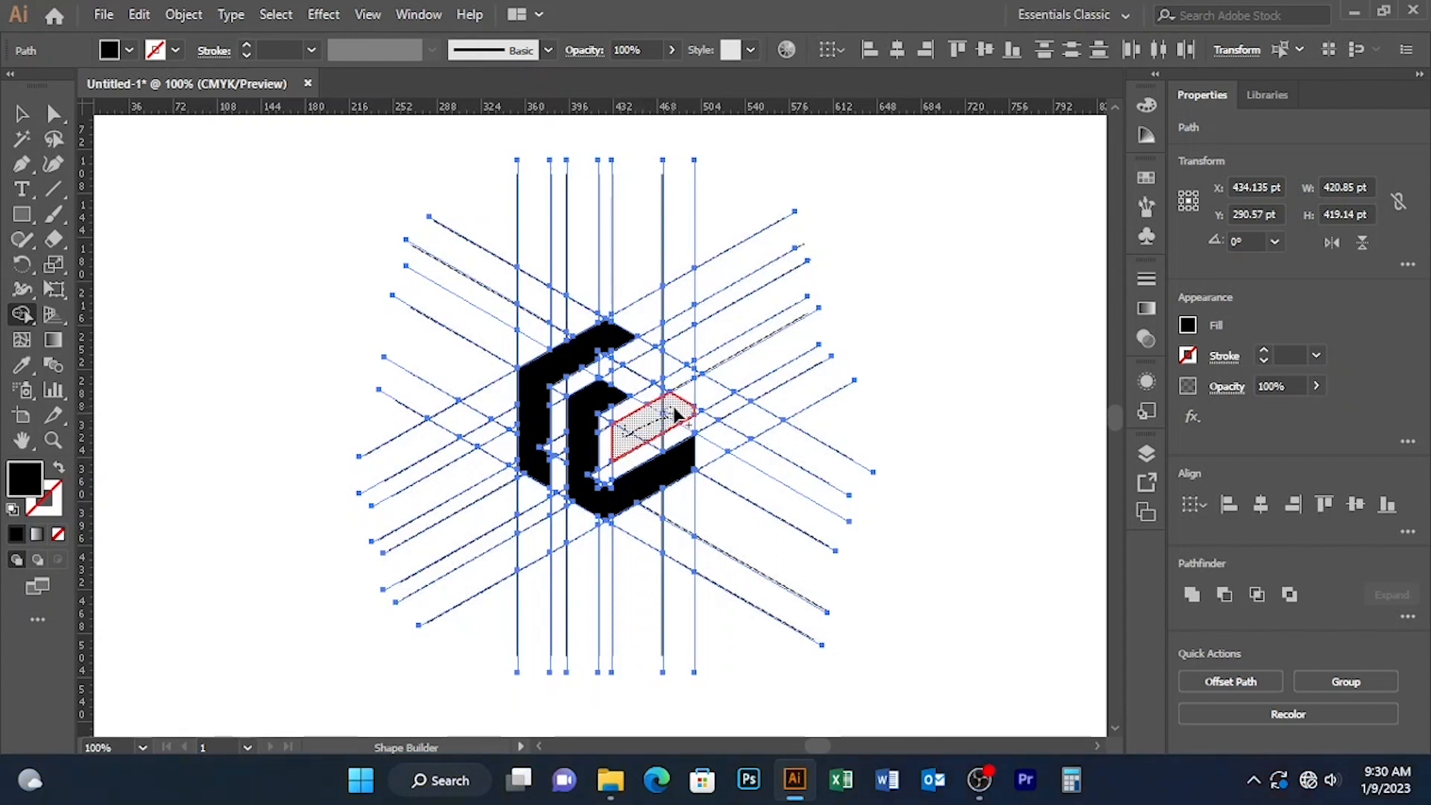
mouse_move(678, 409)
mouse_down()
mouse_move(678, 383)
mouse_move(641, 363)
mouse_up()
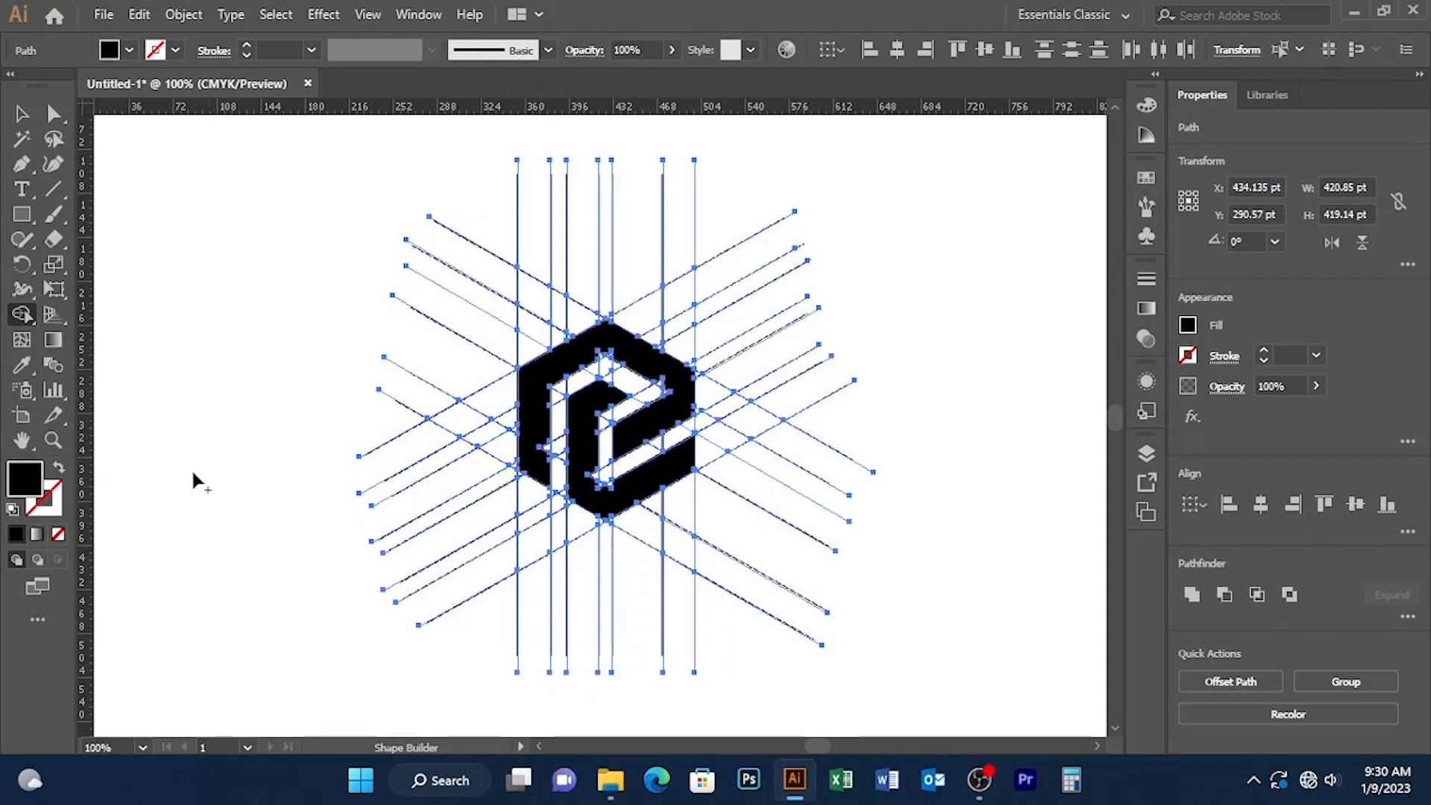
click(21, 114)
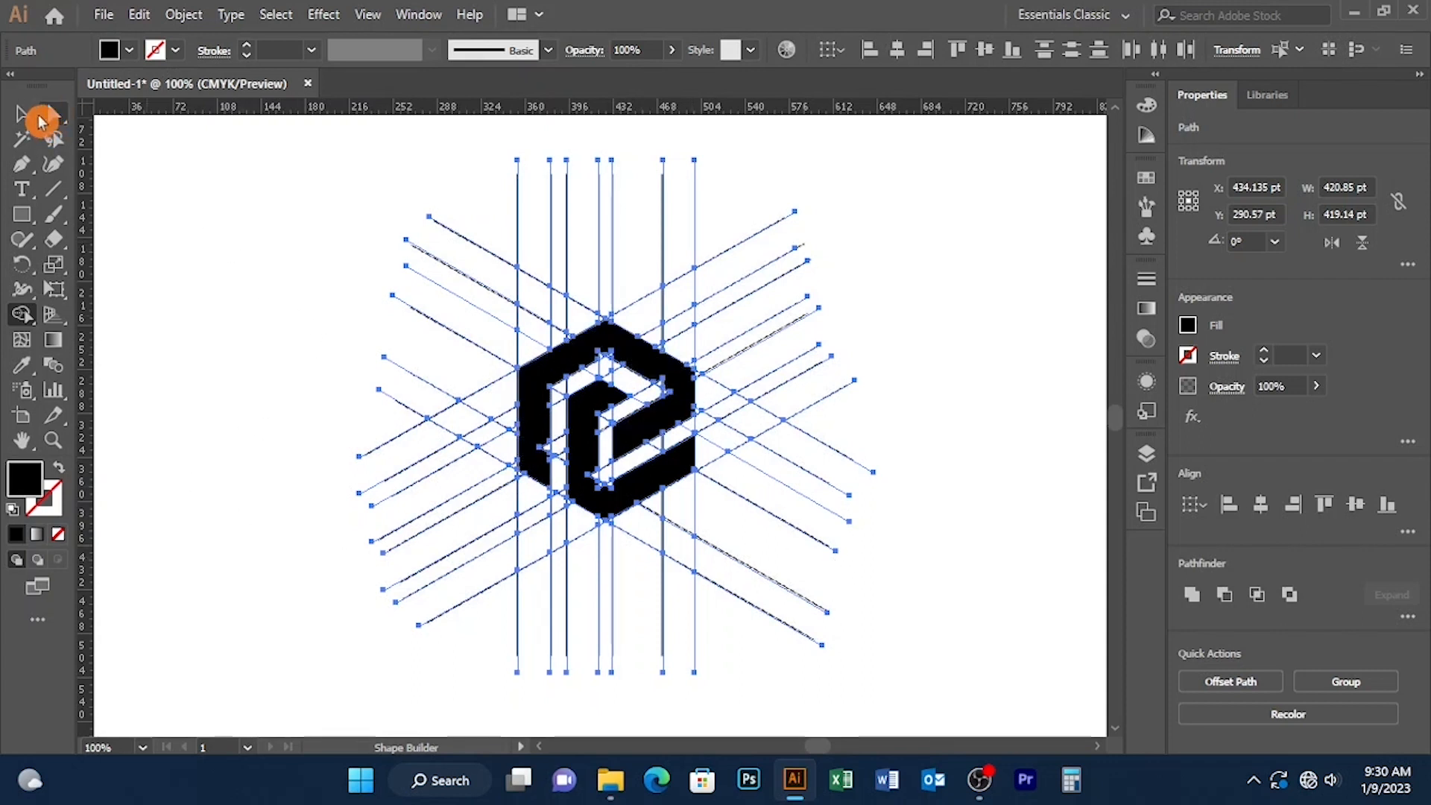
click(249, 194)
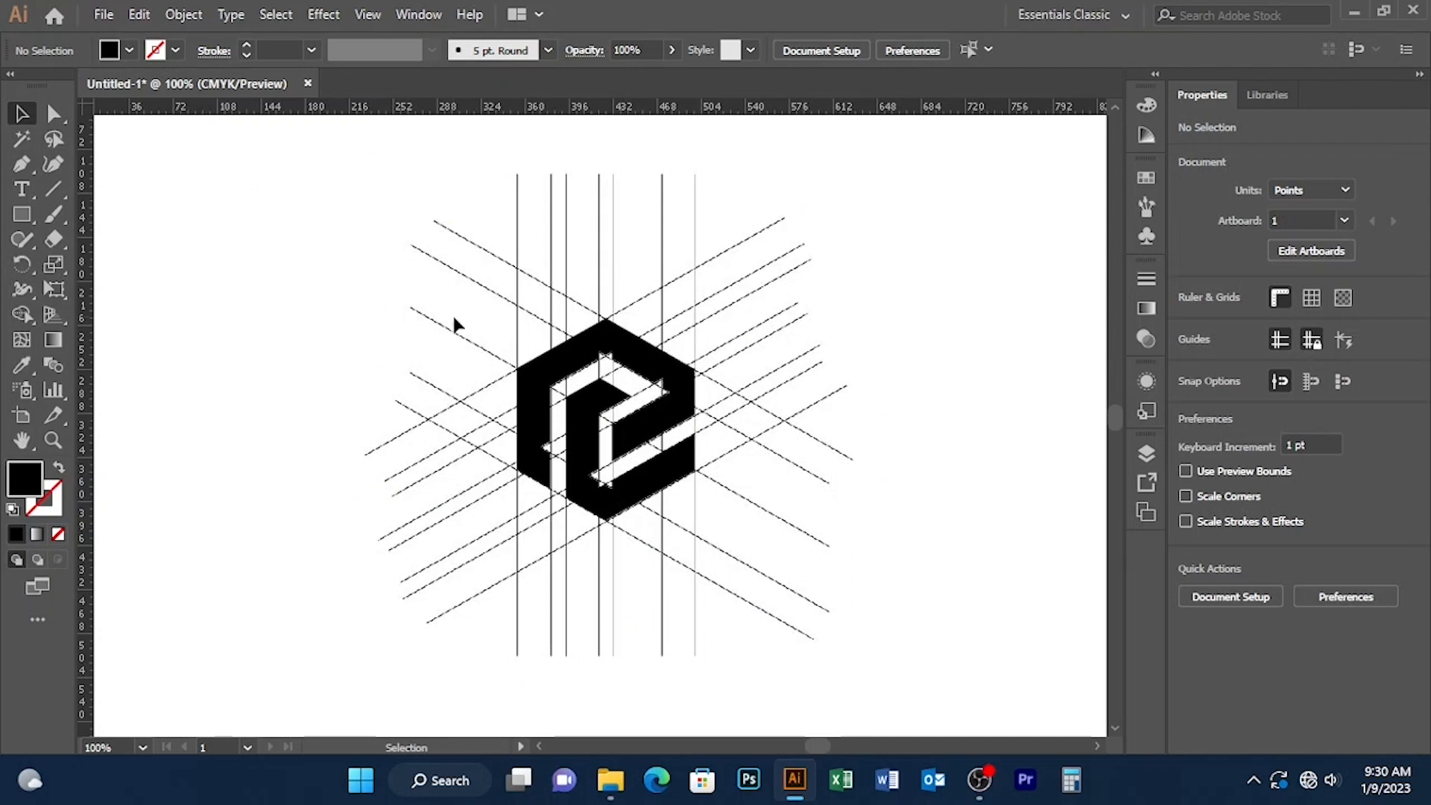
Step: Reselect the artwork and merge the notches at the outer band's top inner corner and left inner edge into the band
key(ctrl)
key(ctrl+equal)
key(ctrl+equal)
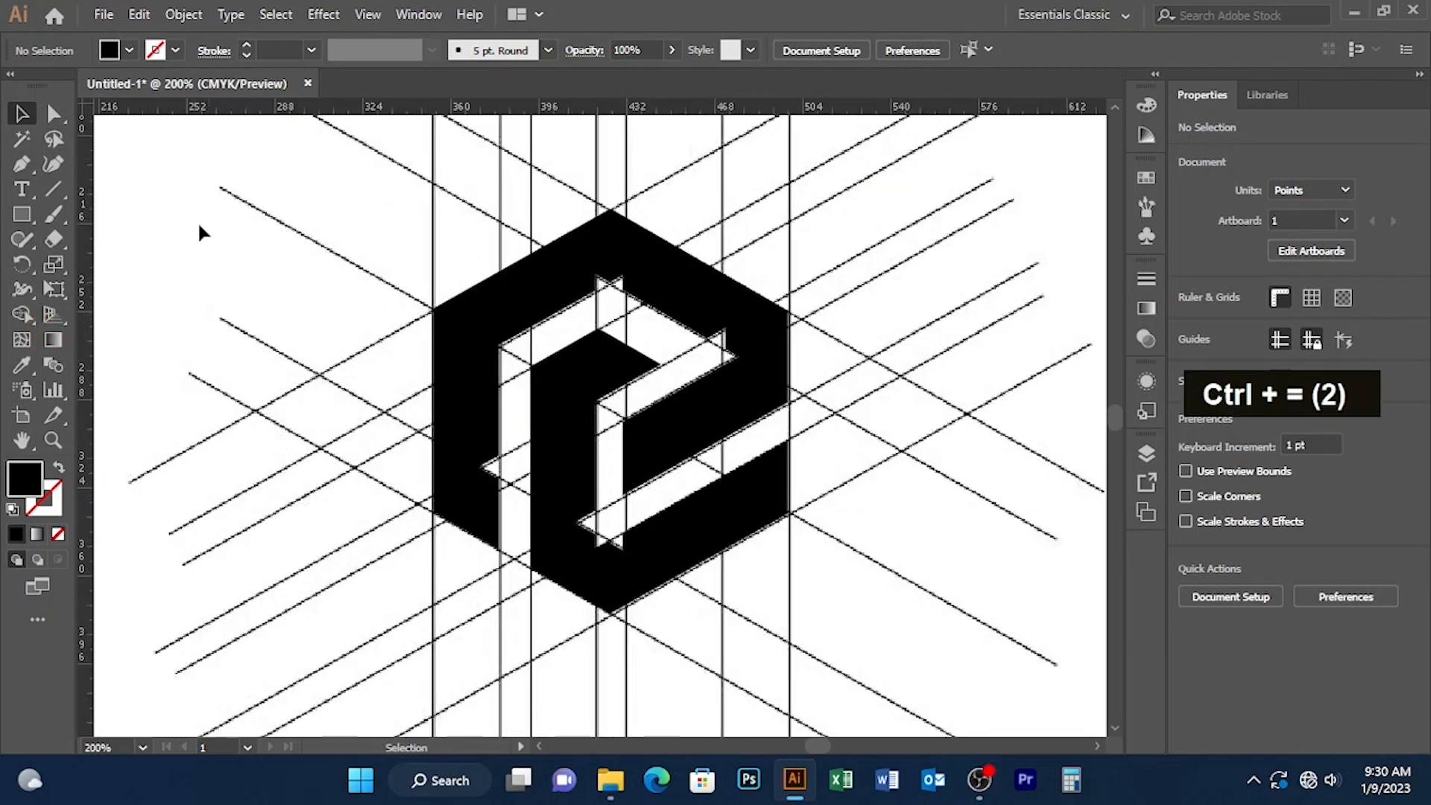
drag(295, 159, 946, 664)
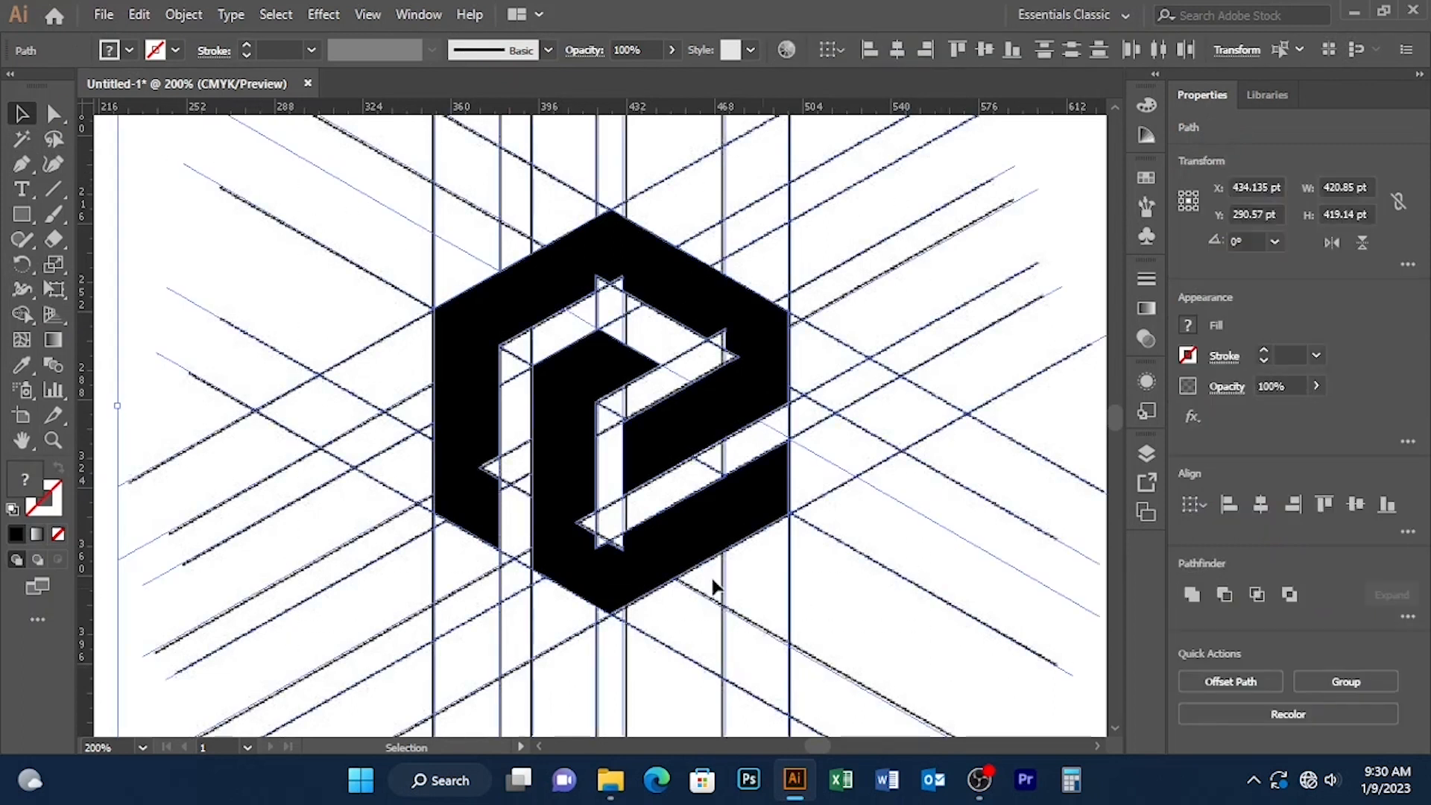
click(25, 319)
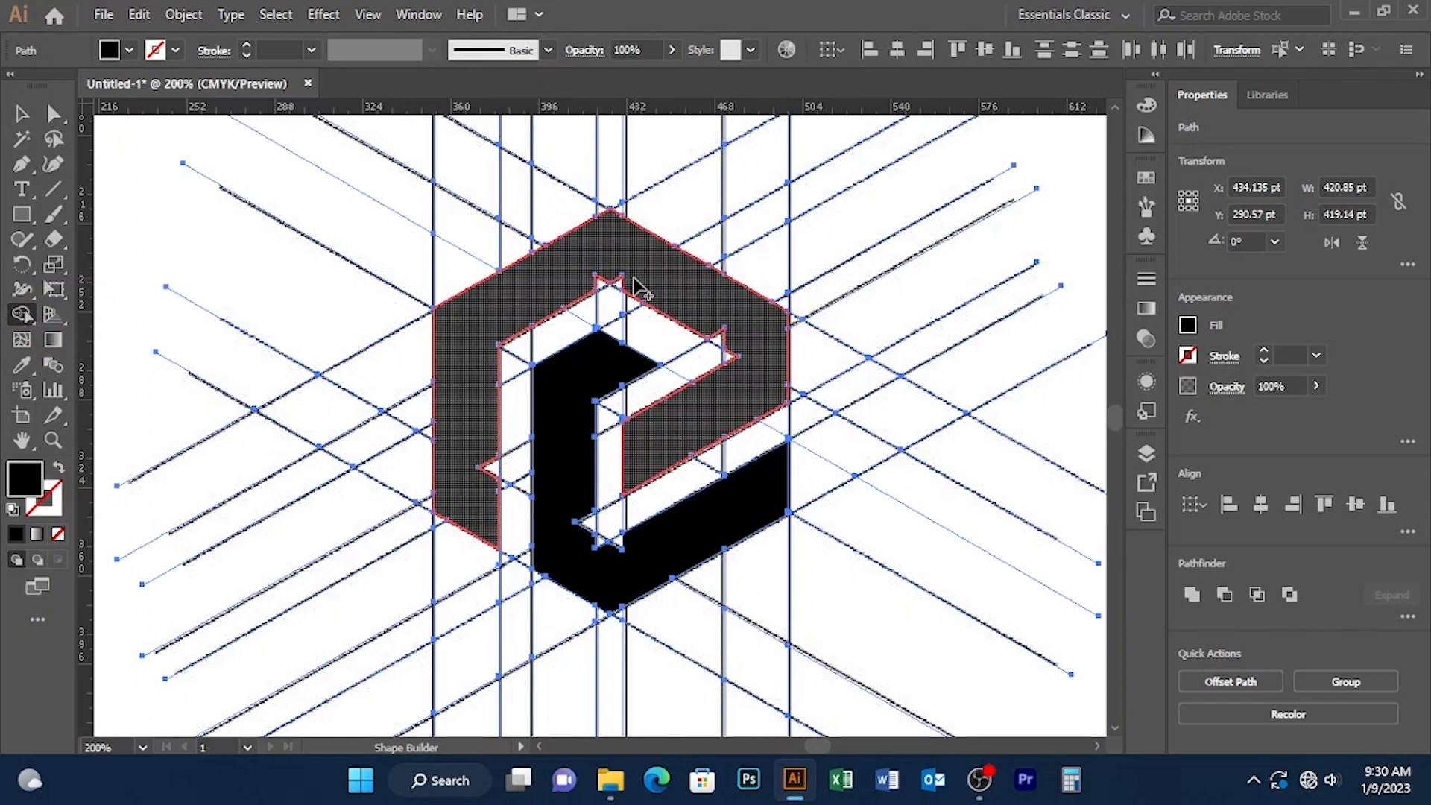
click(610, 286)
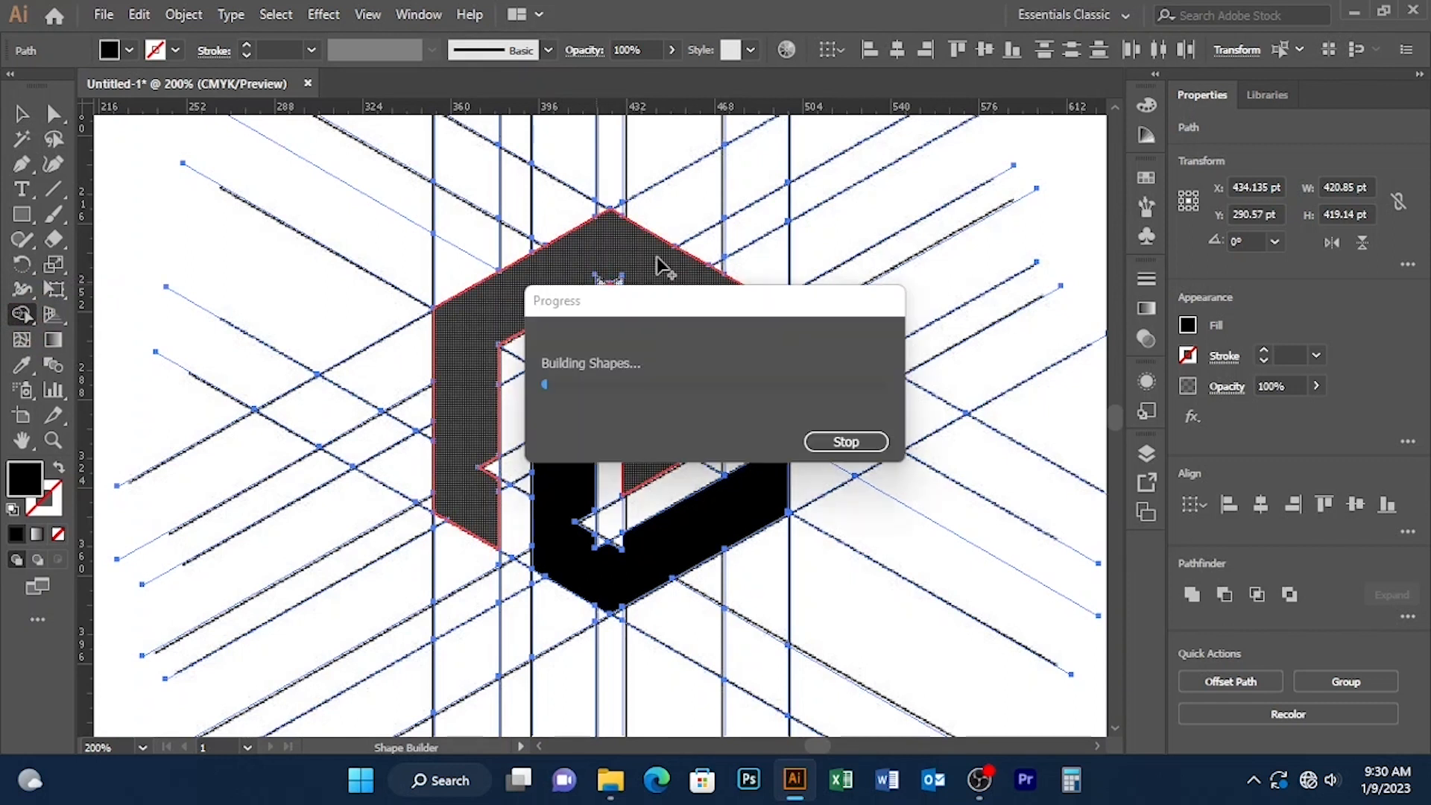
click(488, 484)
Step: Fill the notches at the inner band's bottom corner and the outer band's right inner corner, and leave nothing selected
mouse_move(579, 522)
mouse_down()
mouse_move(613, 560)
mouse_move(632, 547)
mouse_move(602, 555)
mouse_up()
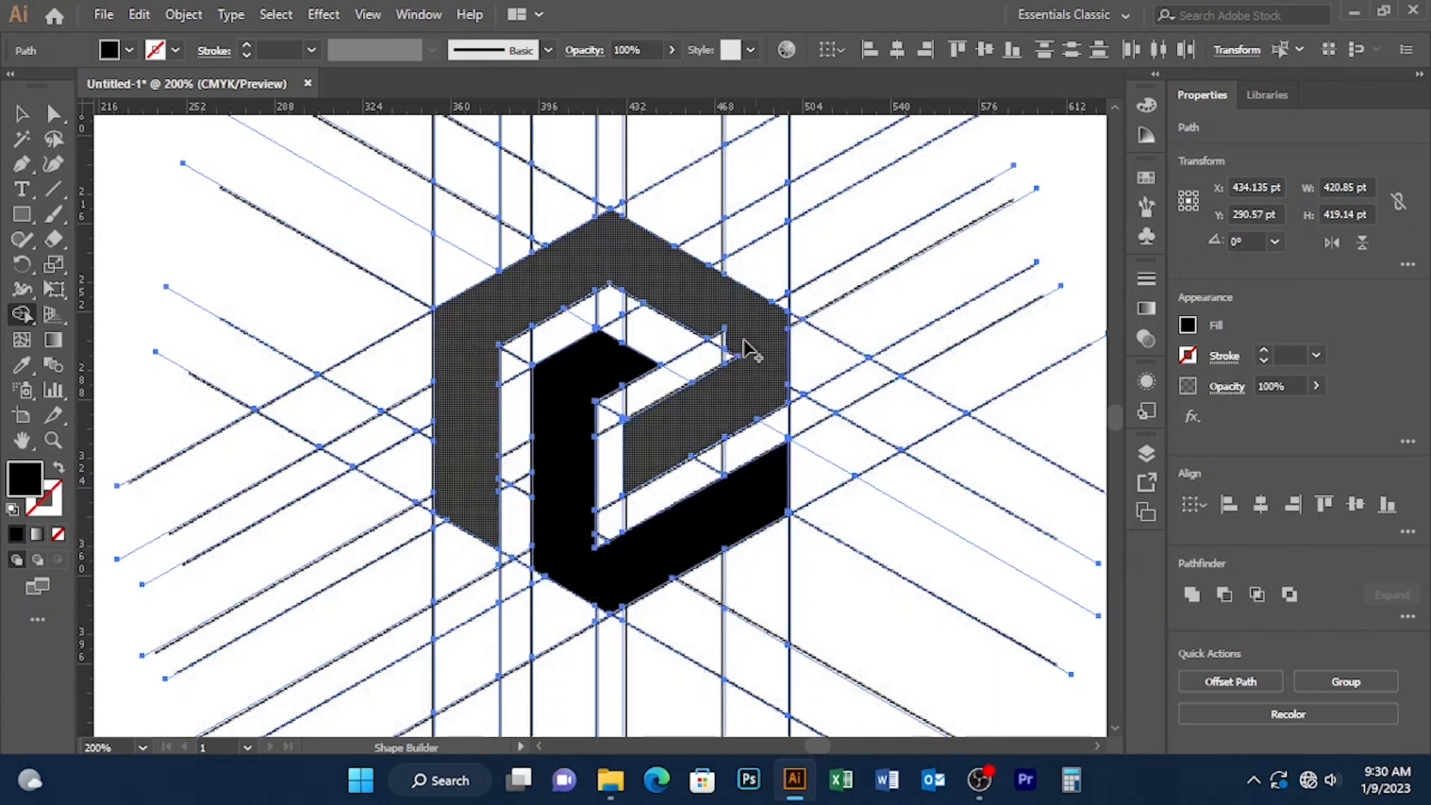
drag(734, 346, 731, 349)
click(698, 428)
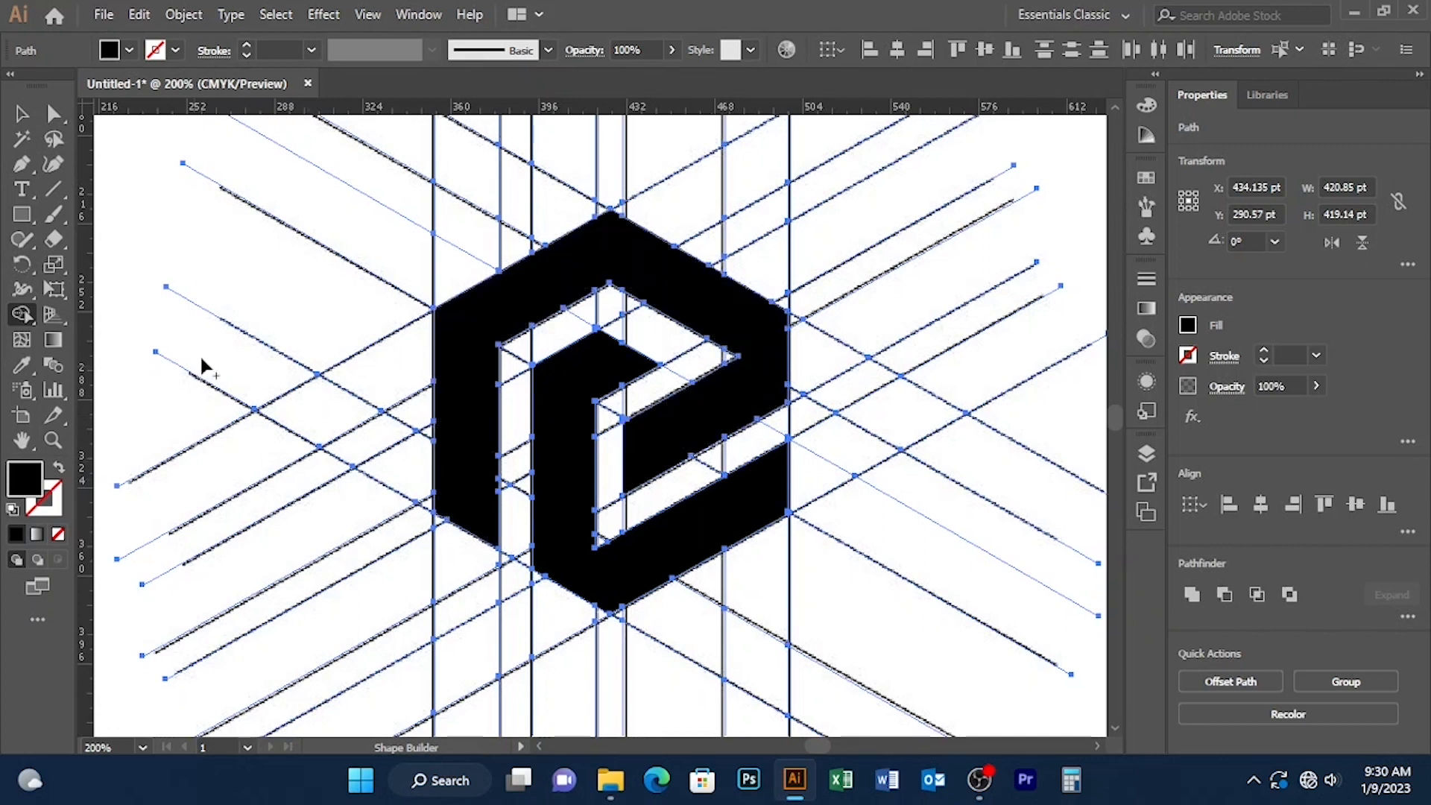
click(21, 114)
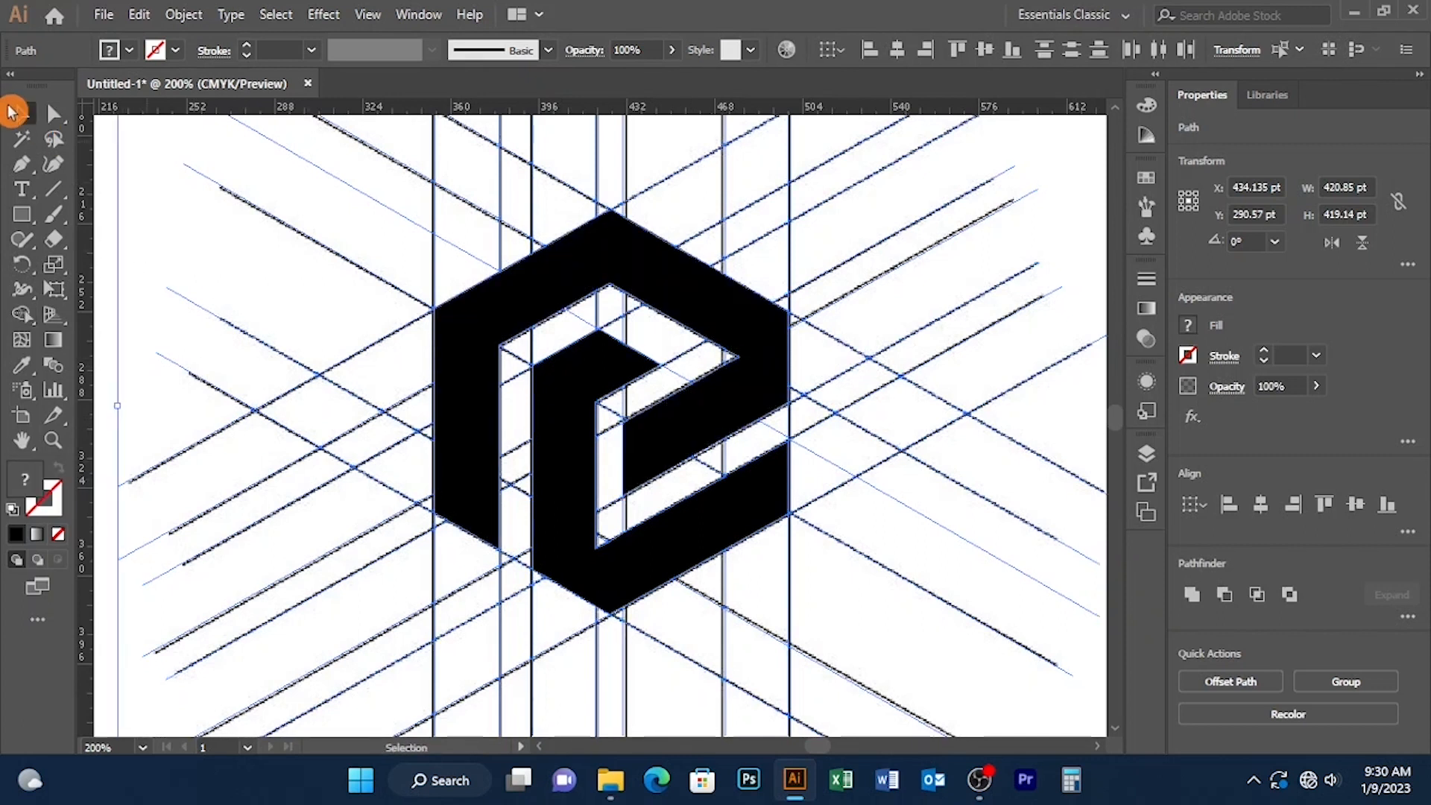
click(147, 184)
Step: Move both black logo bands together about 295 pt to the left, clear of the line grid
key(ctrl+minus)
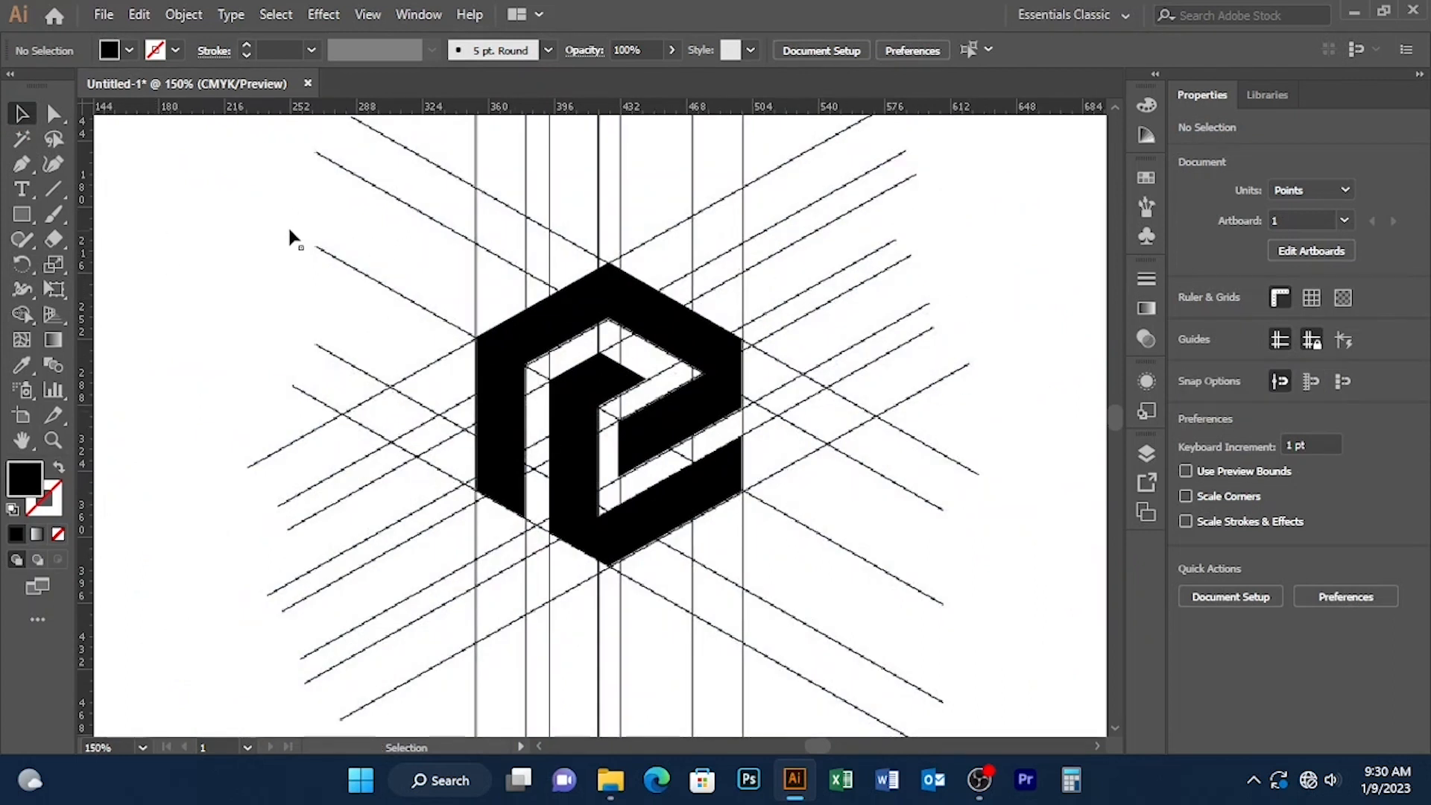
drag(333, 216, 931, 388)
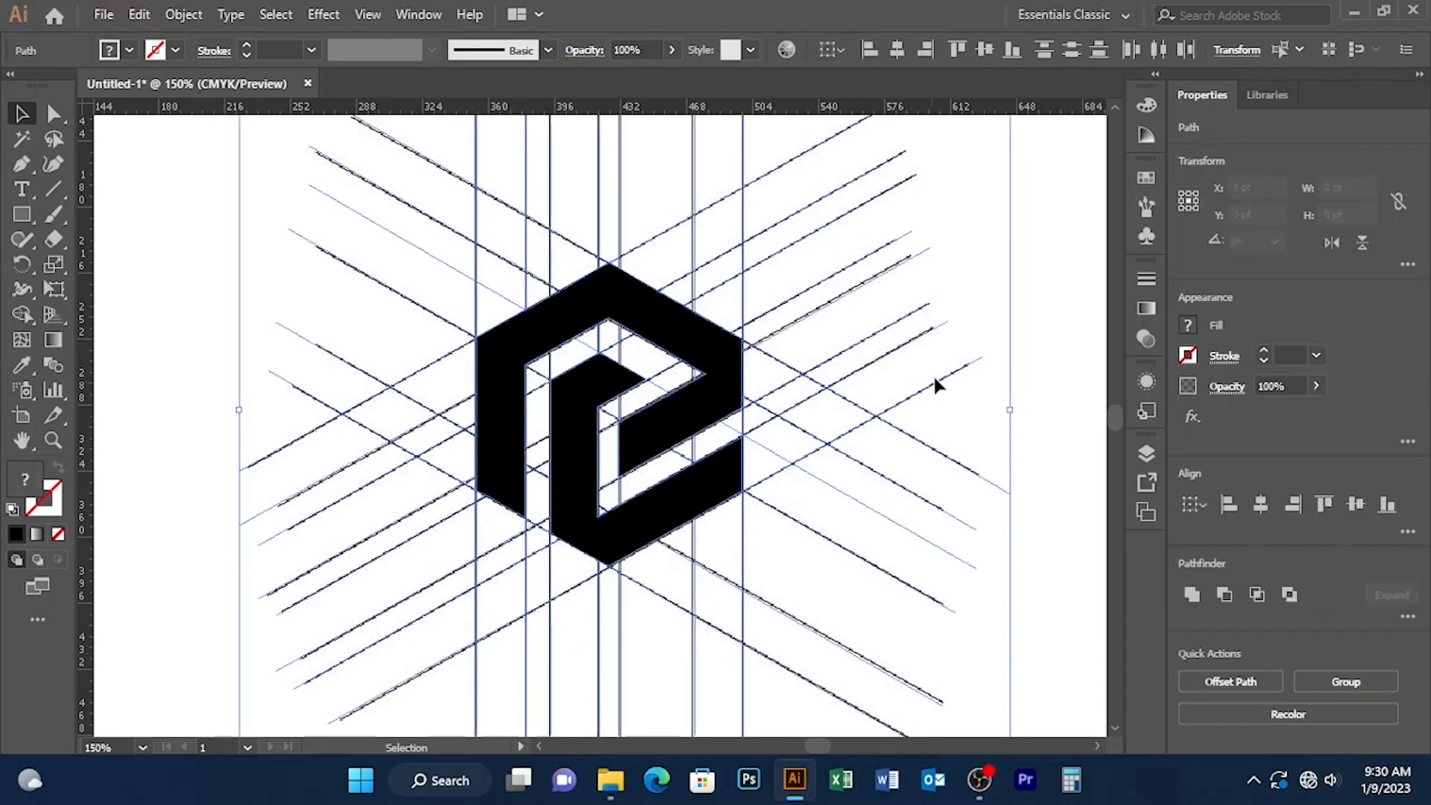
key(ctrl+minus)
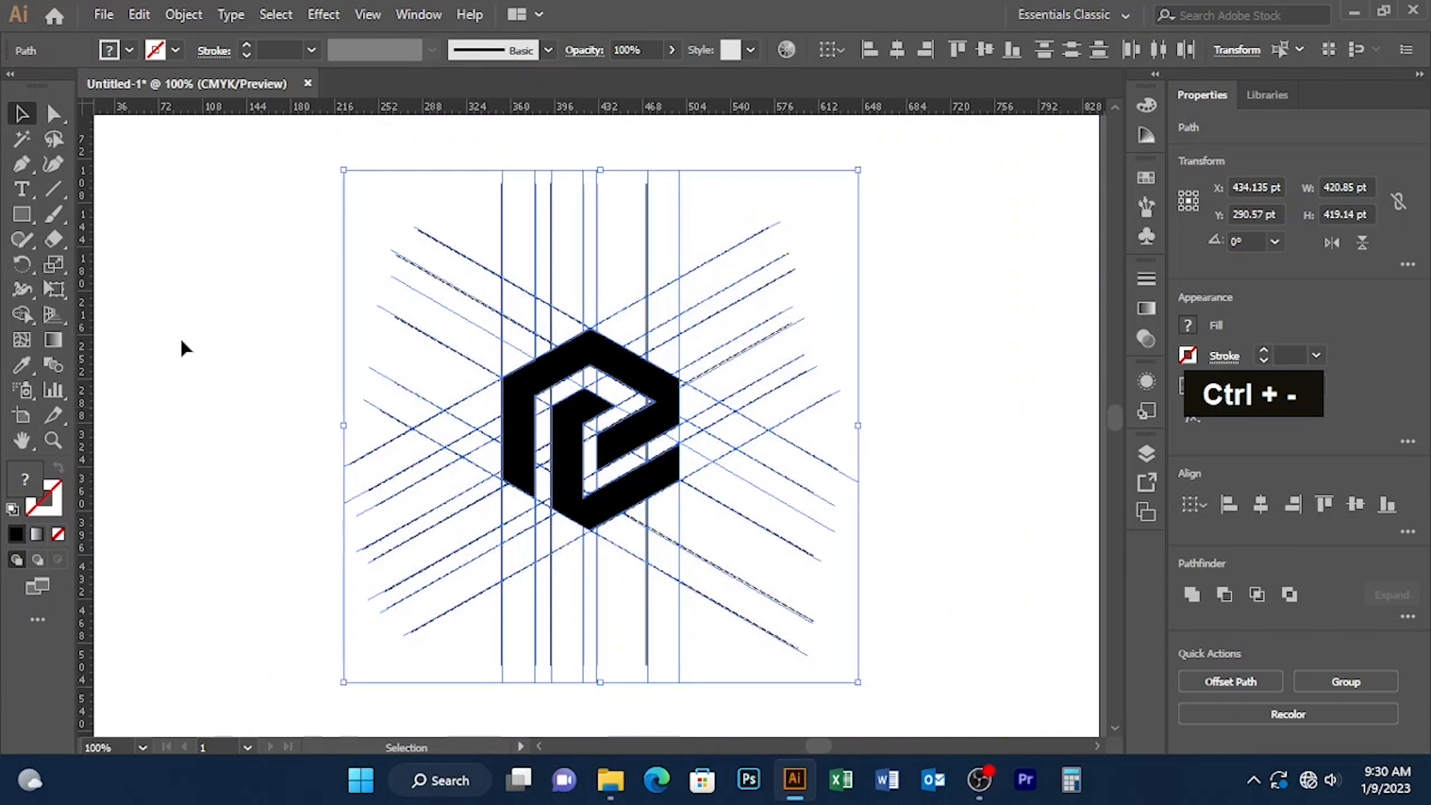
click(246, 284)
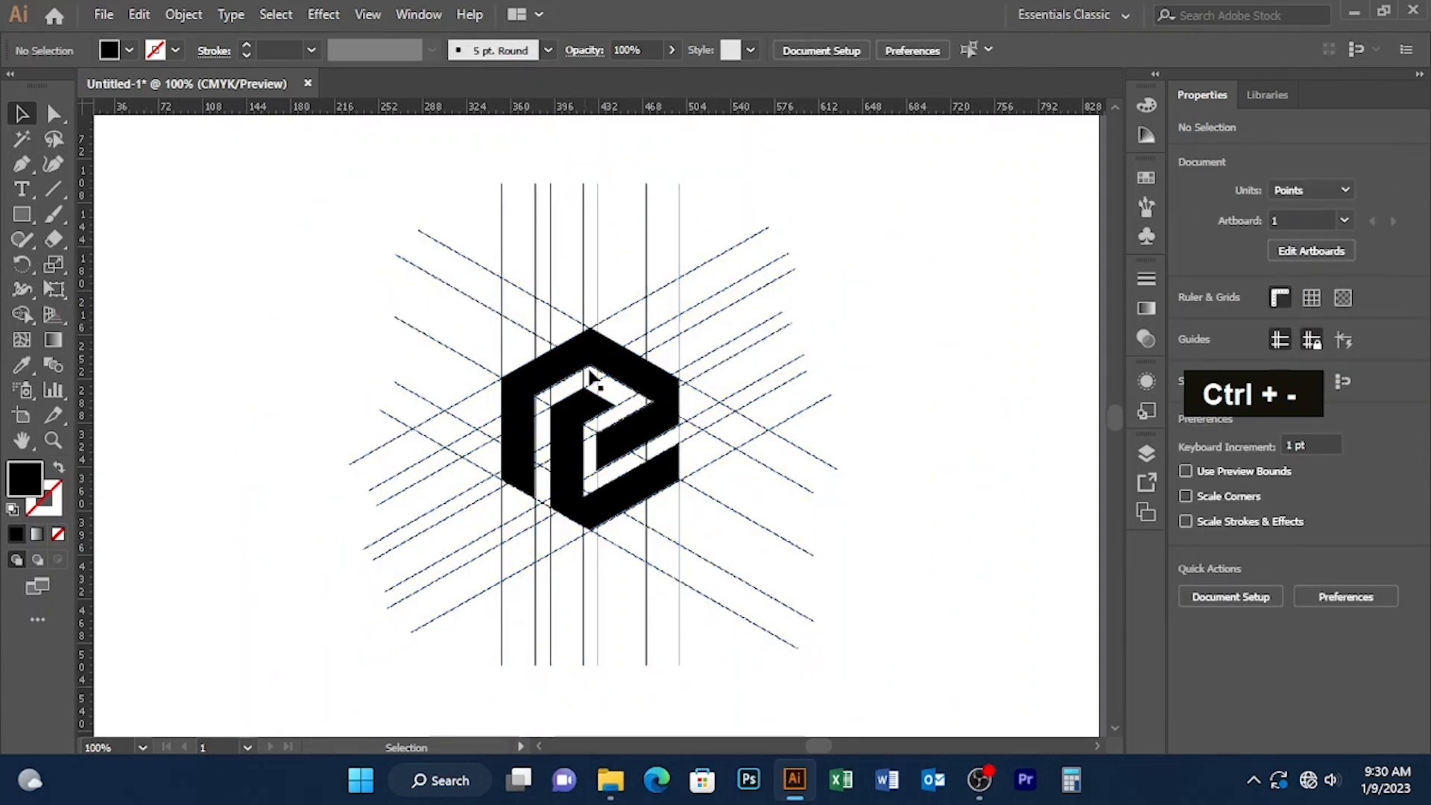
drag(594, 352, 313, 312)
key(ctrl+z)
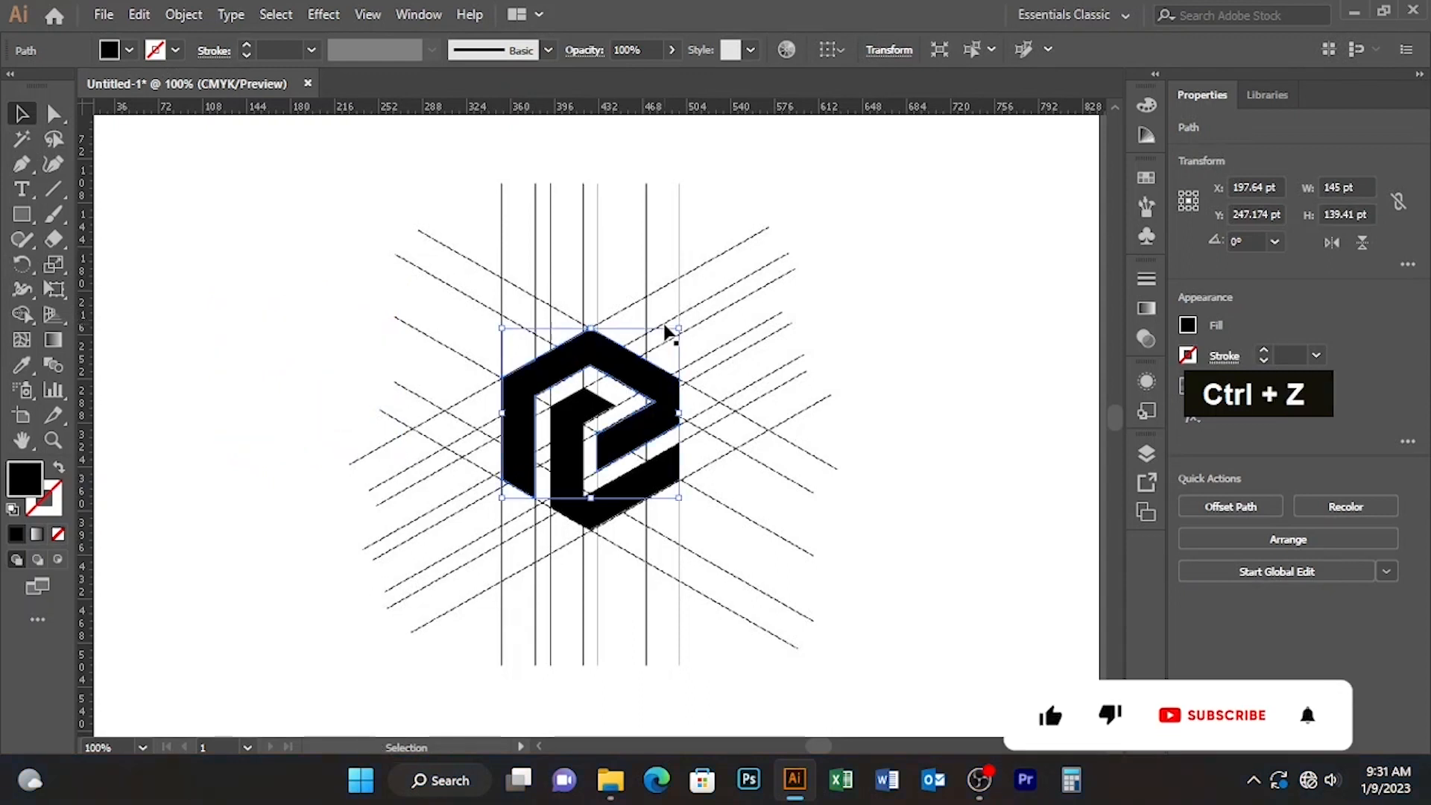
shift+click(640, 488)
drag(639, 422, 278, 405)
Step: Delete the leftover traced lines of the construction grid
drag(437, 201, 681, 583)
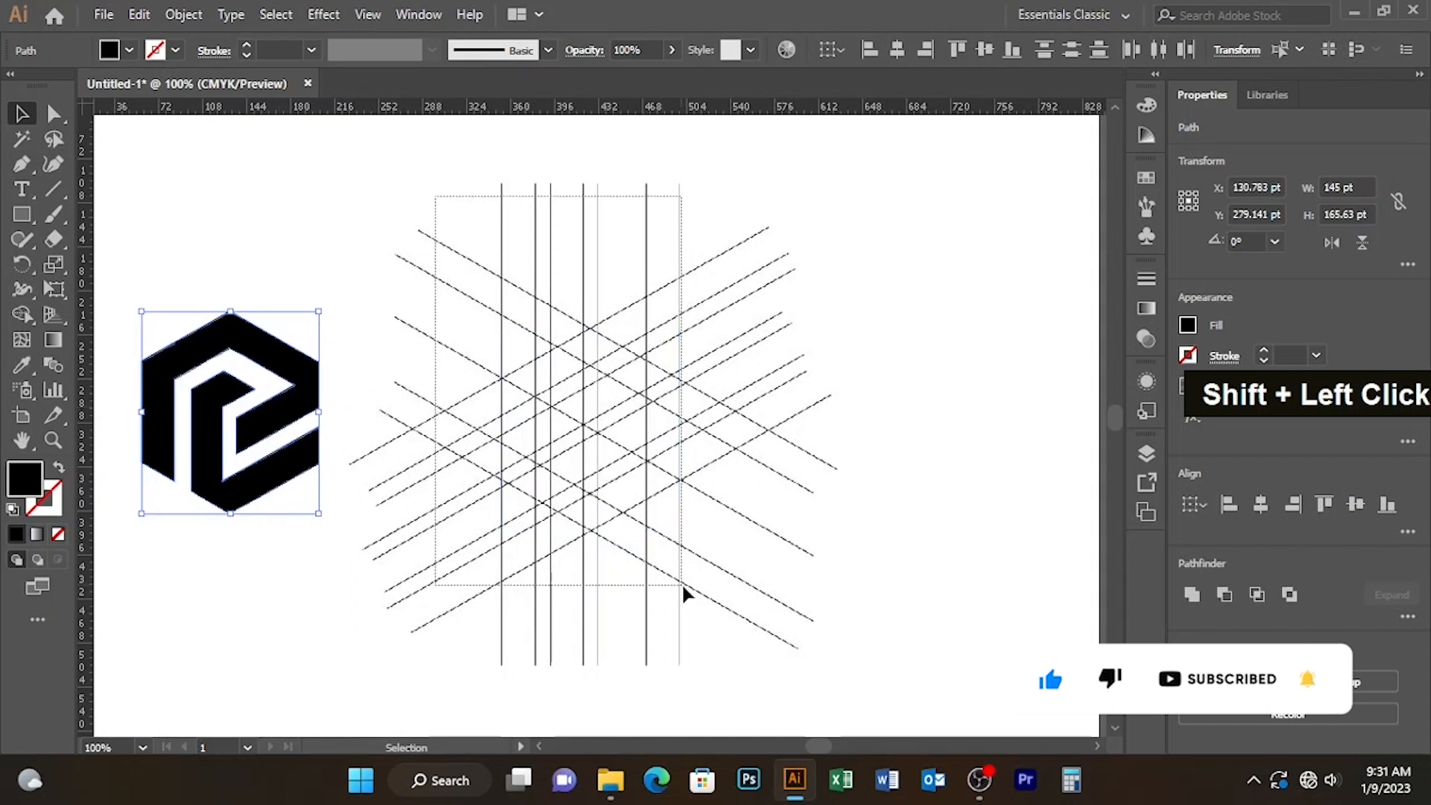
key(Delete)
key(Delete)
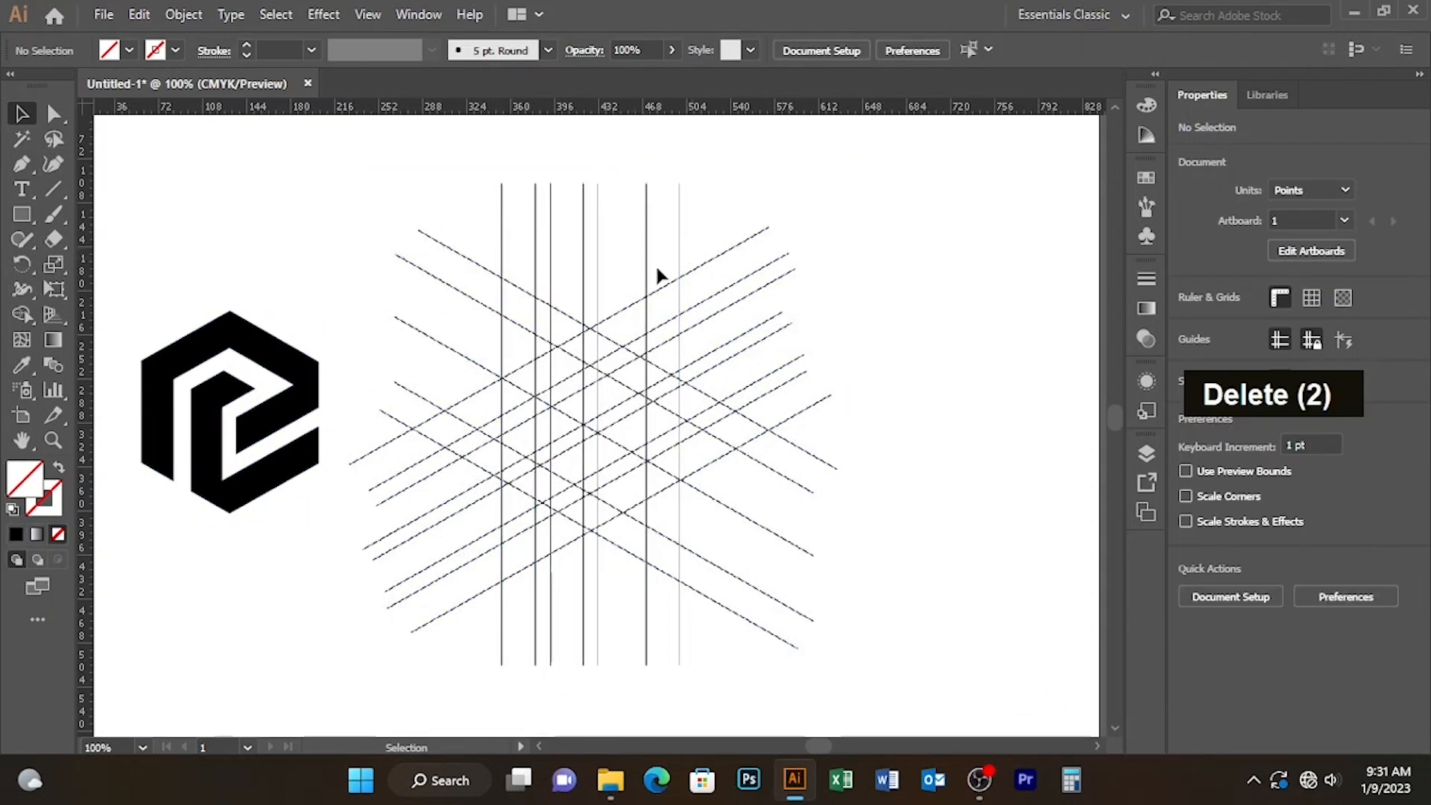
Step: Unlock the placed grid image and move it away to the right of the logo
click(184, 14)
click(304, 167)
drag(646, 311, 1088, 335)
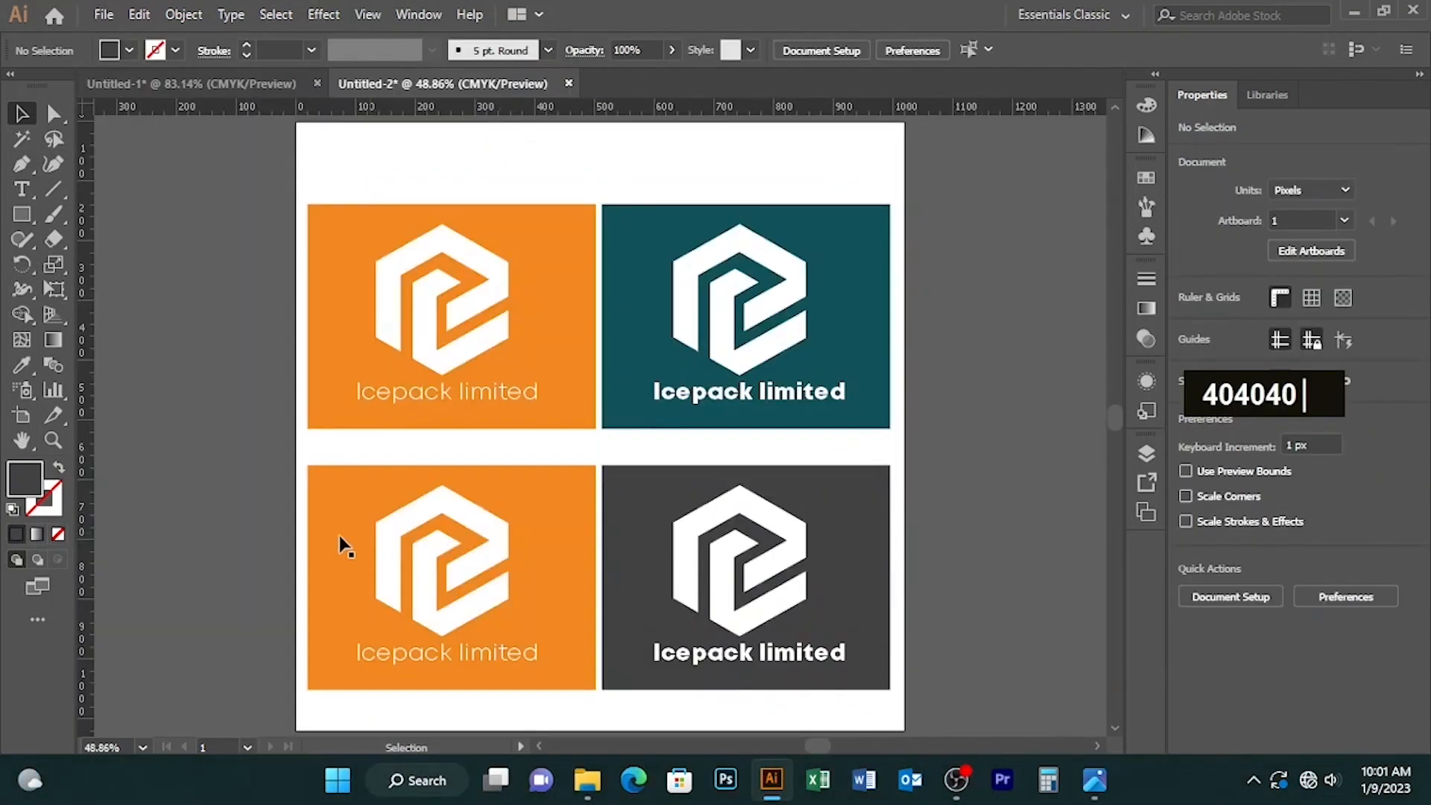
Step: Change the lower-left orange card's background fill to hex 202026 and leave nothing selected
click(323, 517)
double_click(27, 489)
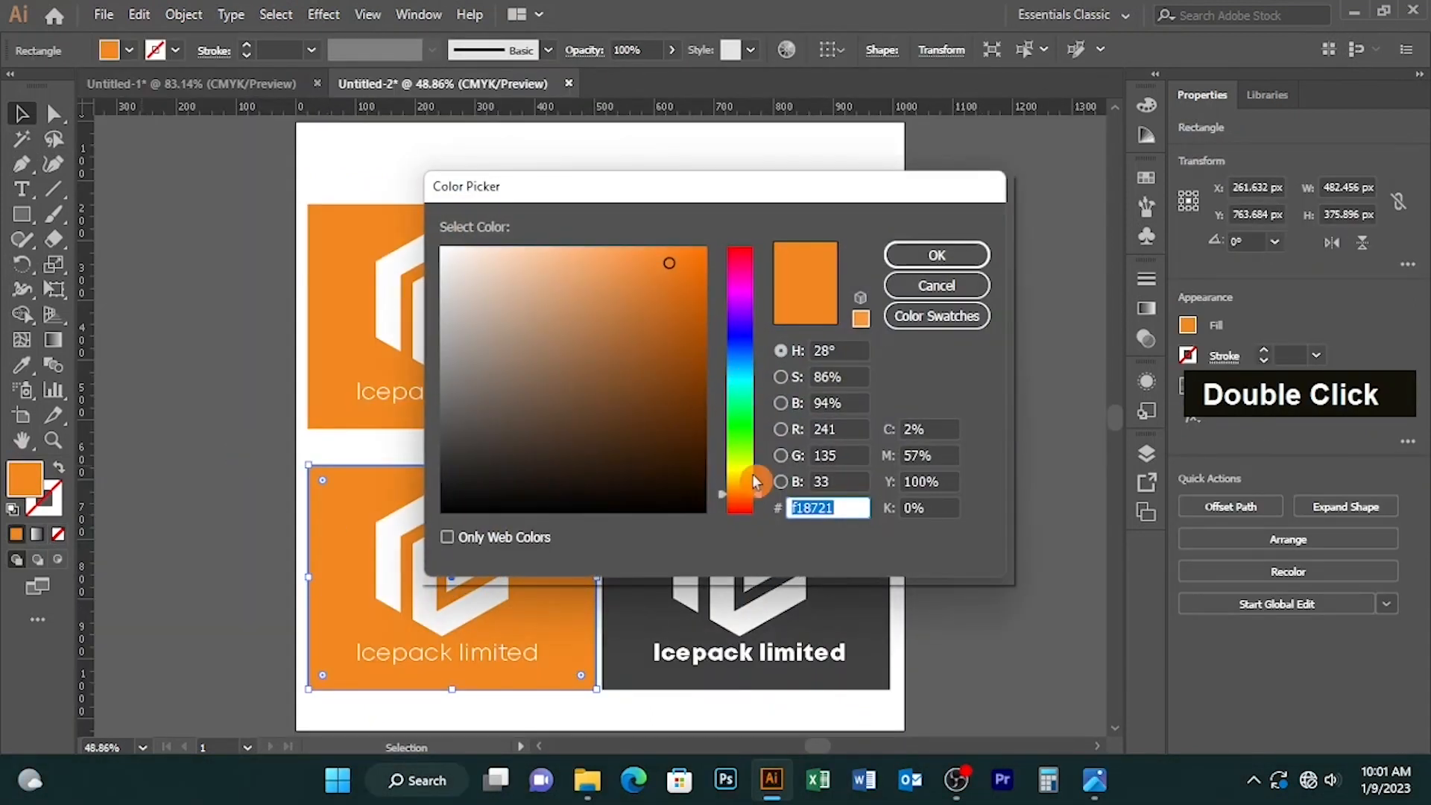
text(202026)
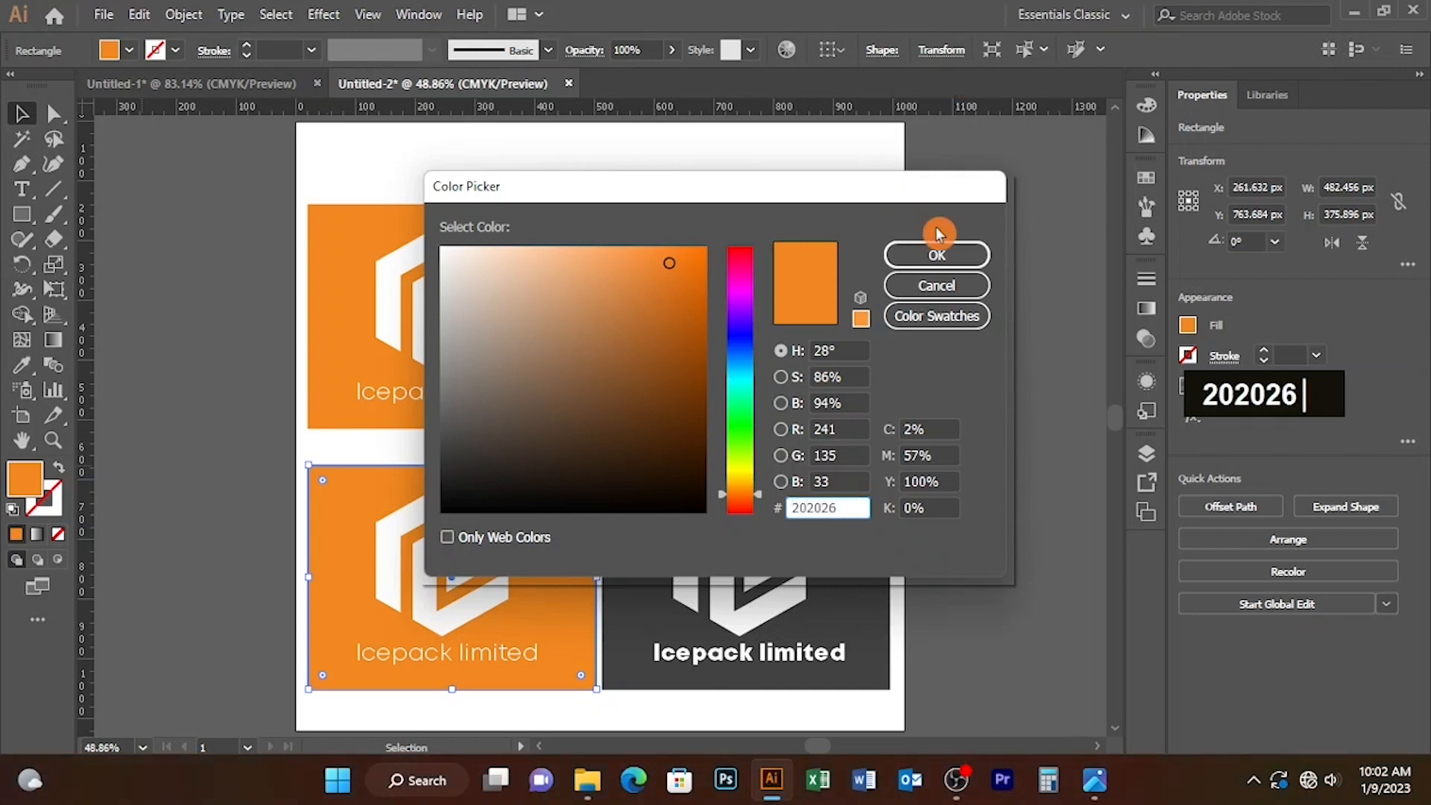
click(936, 256)
click(270, 414)
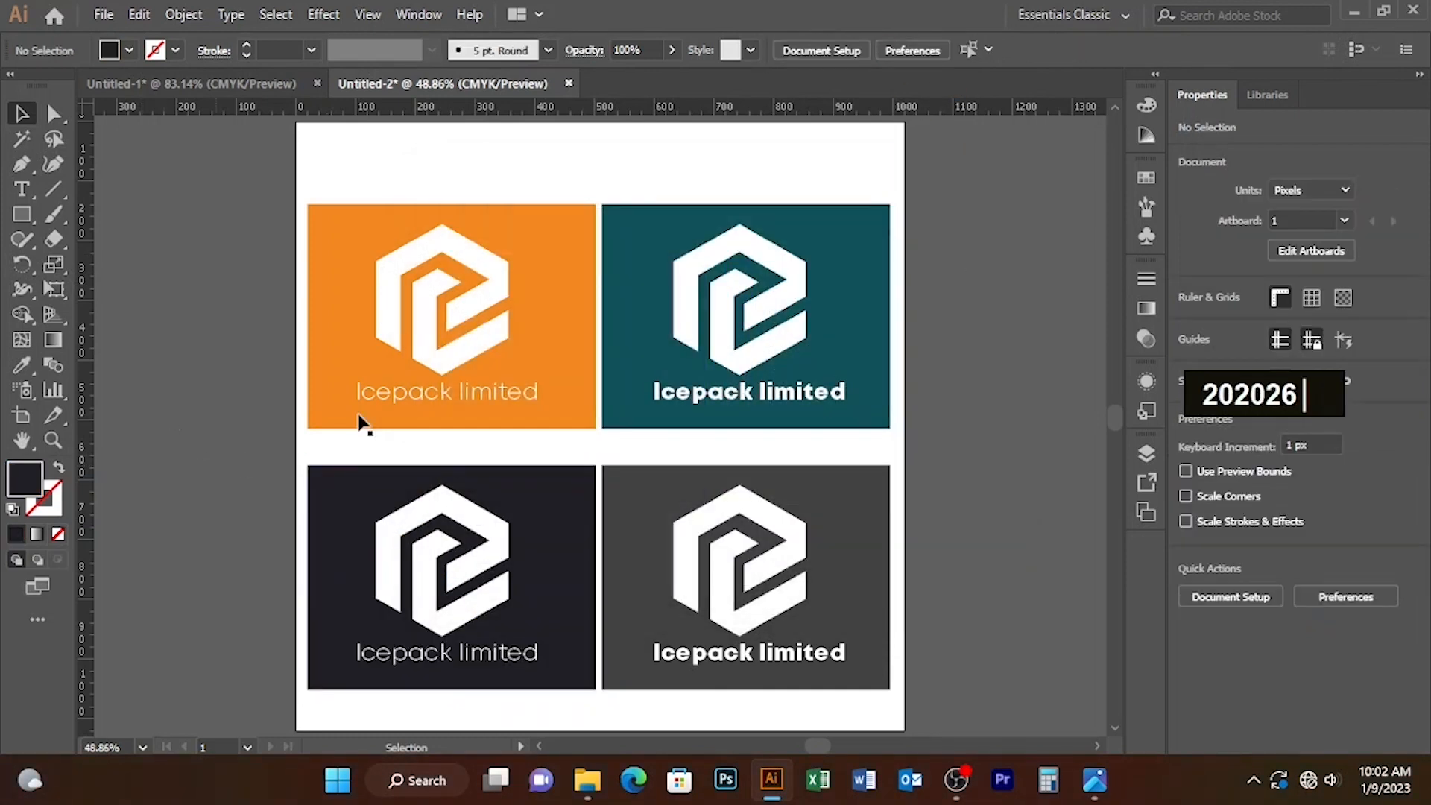
Step: Shift all four logo cards together slightly upward on the artboard and leave nothing selected
drag(205, 300, 932, 630)
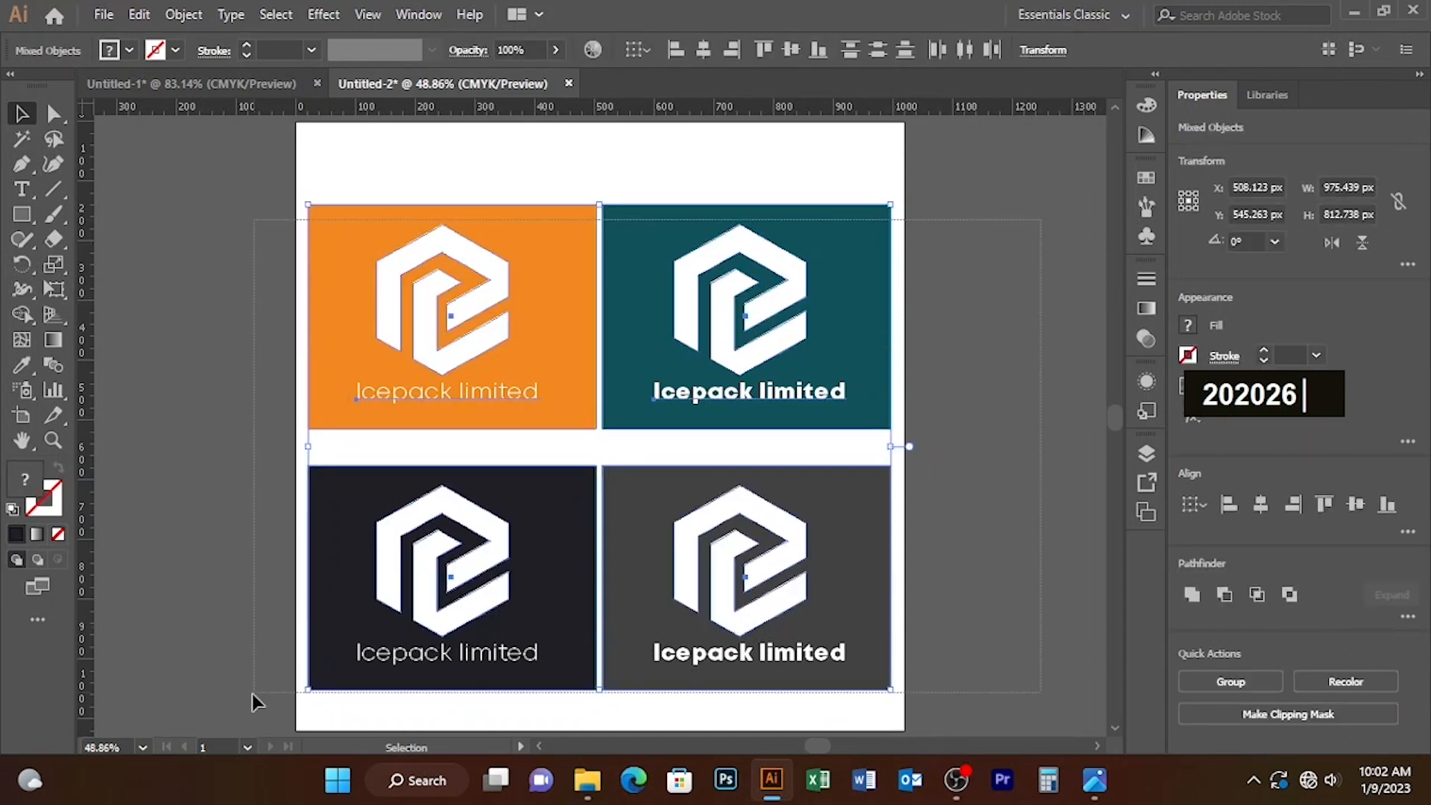
drag(628, 306, 628, 280)
key(Caps_Lock)
key(Caps_Lock)
click(1011, 239)
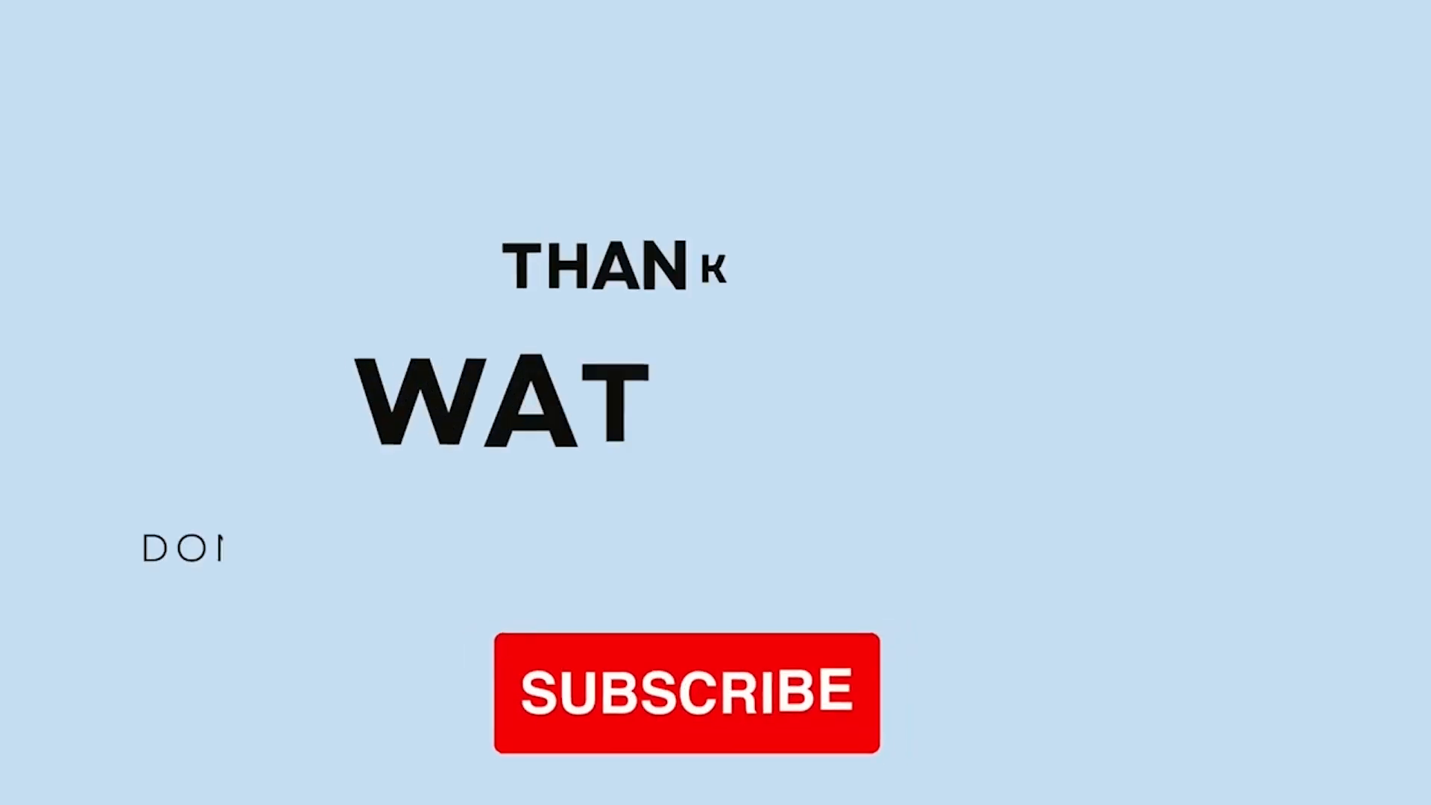